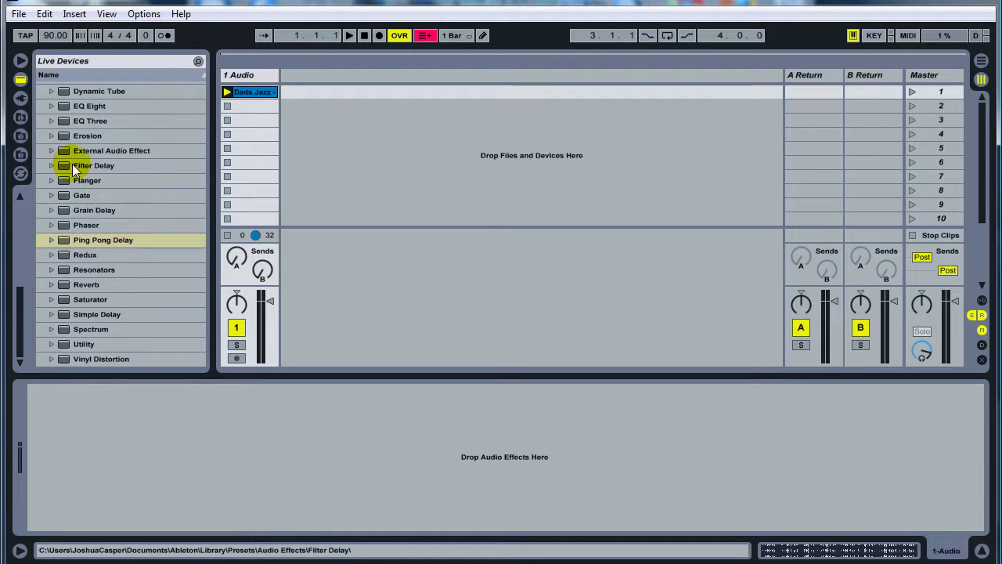
- Expand the Performance & DJ folder under Audio Effect Rack and scroll through its presets
scroll(75, 163, "up", 5)
scroll(75, 163, "up", 4)
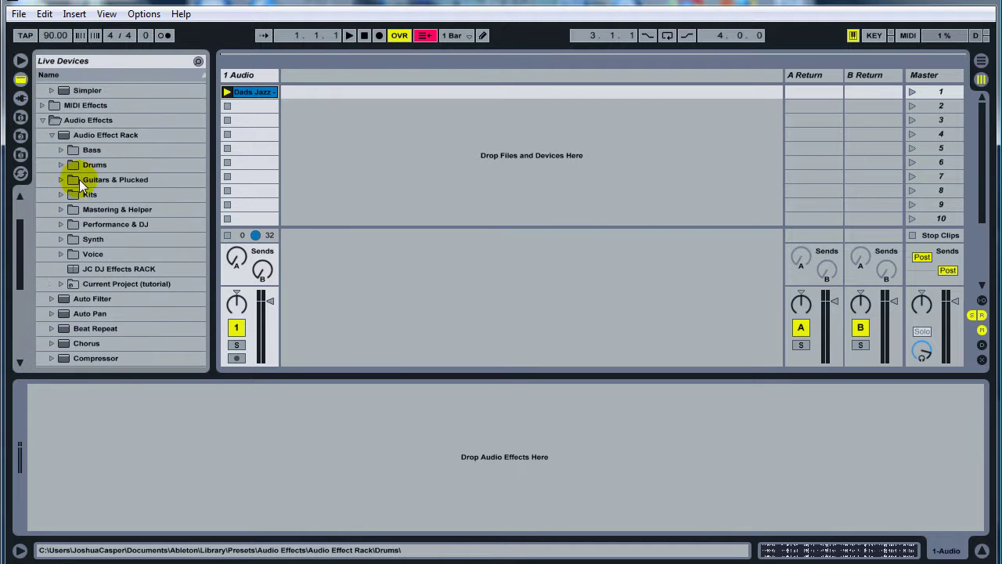
left_click(62, 224)
scroll(95, 274, "down", 5)
scroll(127, 227, "down", 4)
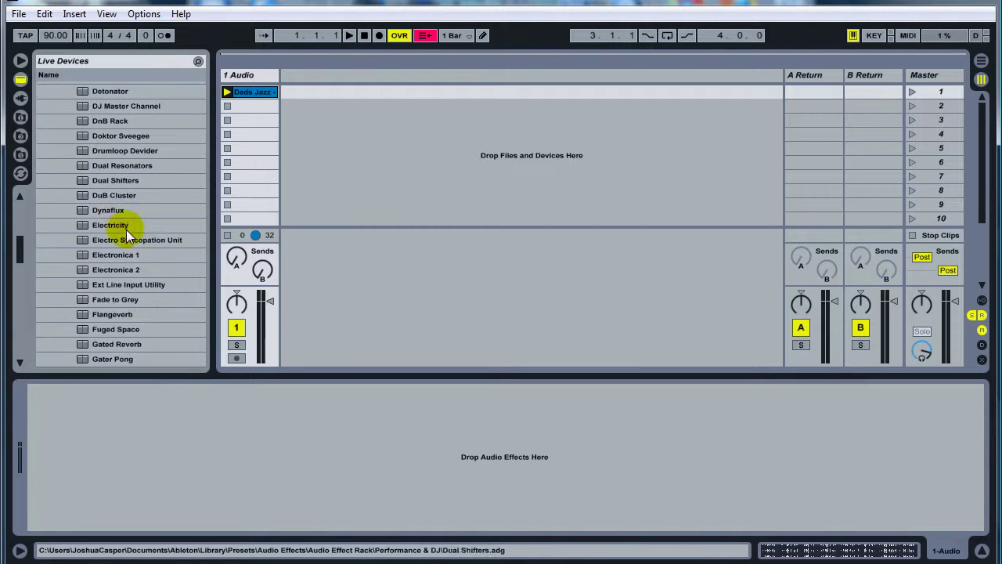
scroll(120, 228, "down", 2)
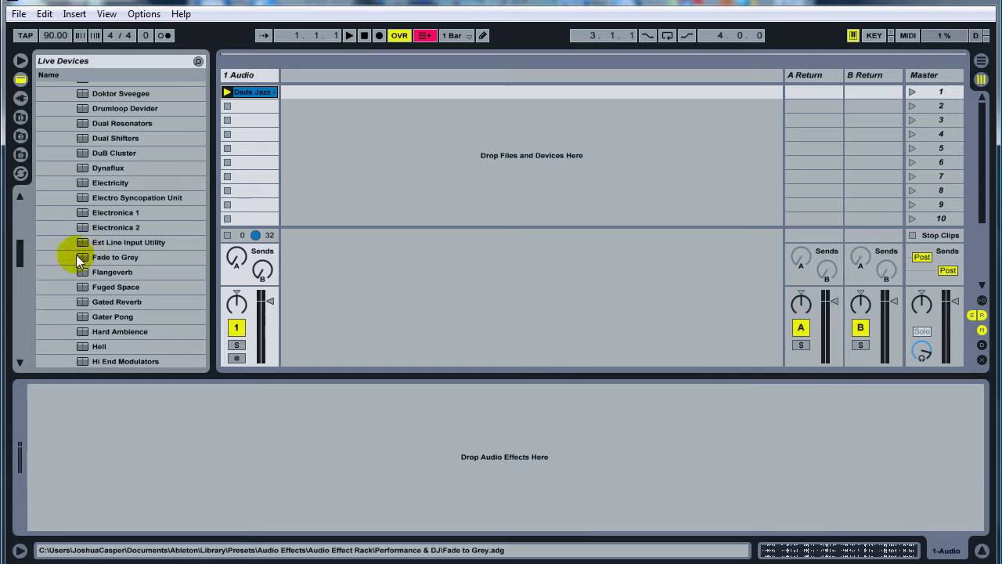
scroll(114, 305, "up", 1)
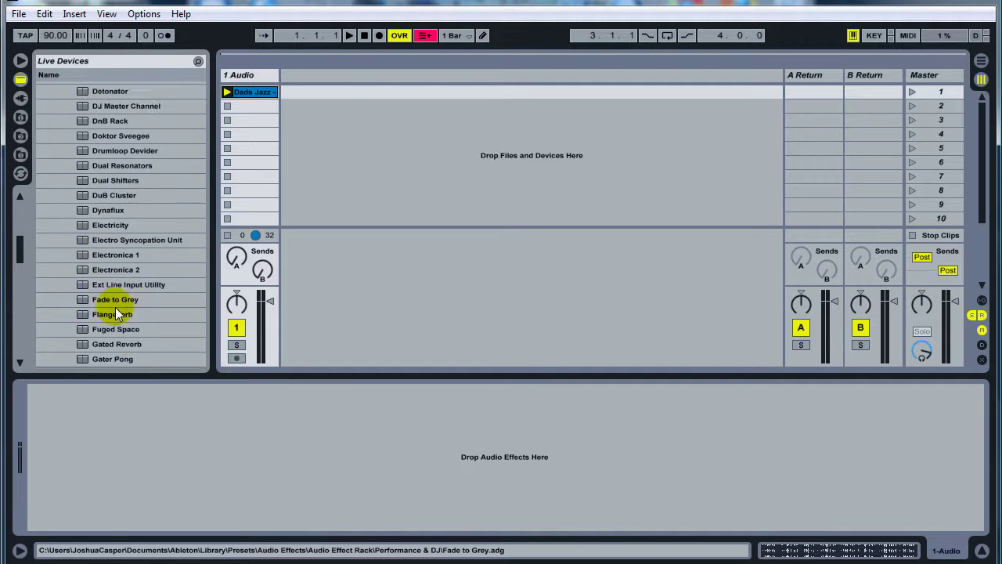
scroll(115, 307, "down", 2)
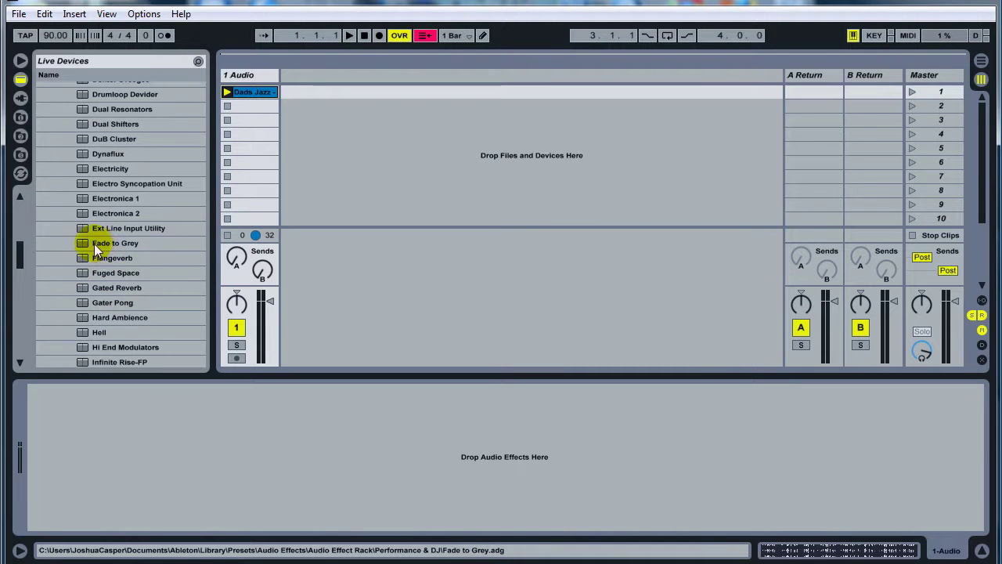
- Play and stop the Dads Jazz clip, then load the Fade to Grey rack onto track 1
left_click(226, 92)
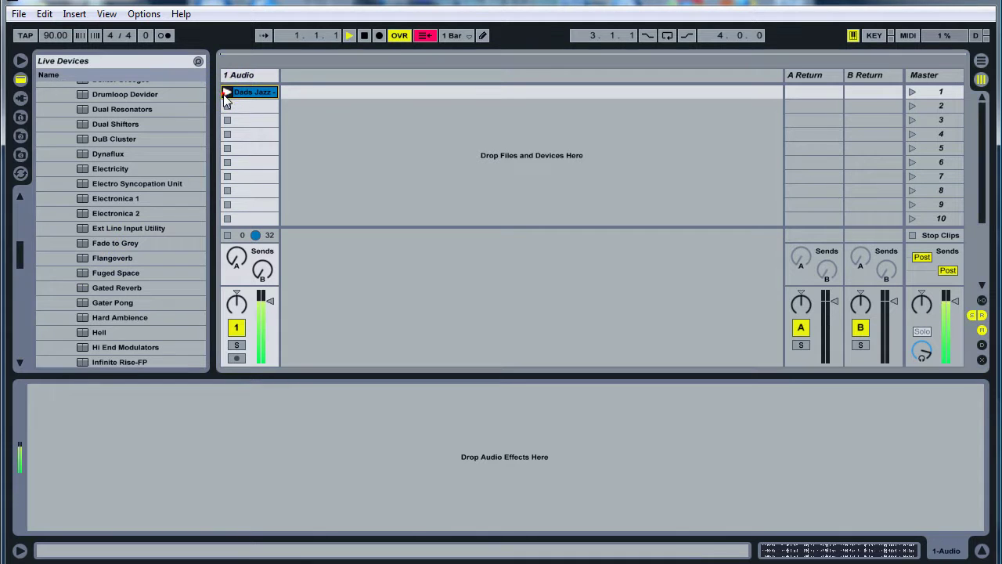
left_click(365, 36)
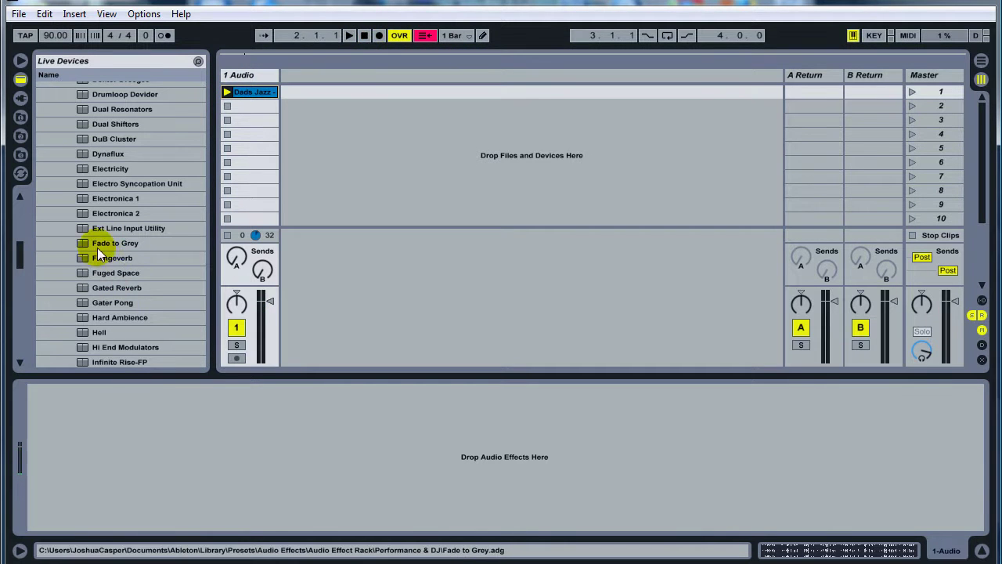
left_click_drag(97, 247, 61, 509)
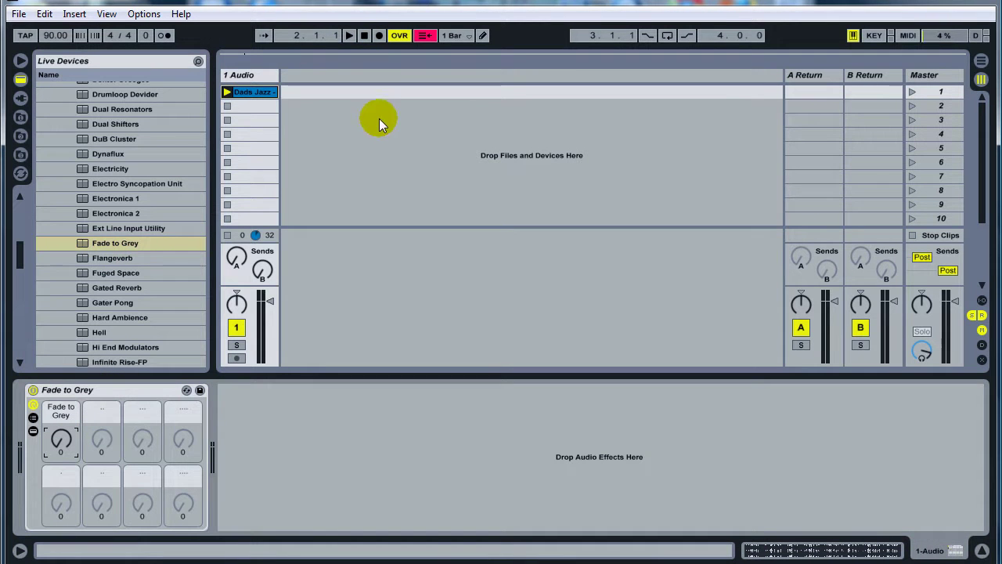
- Audition Fade to Grey by turning its macro during playback, then stop and select the device
left_click(350, 36)
mouse_move(60, 448)
left_mouse_down()
mouse_move(62, 389)
mouse_move(62, 452)
left_mouse_up()
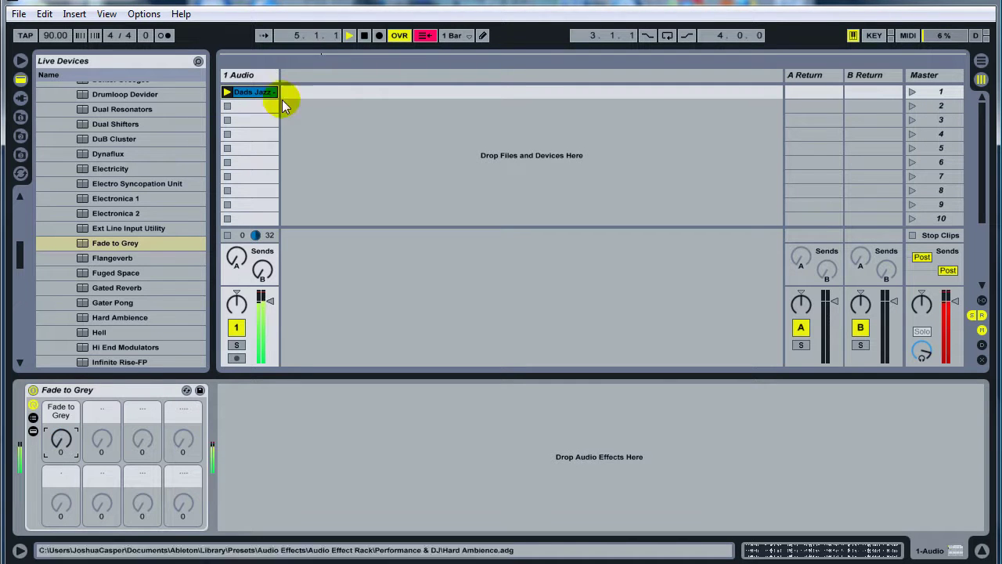
left_click(363, 39)
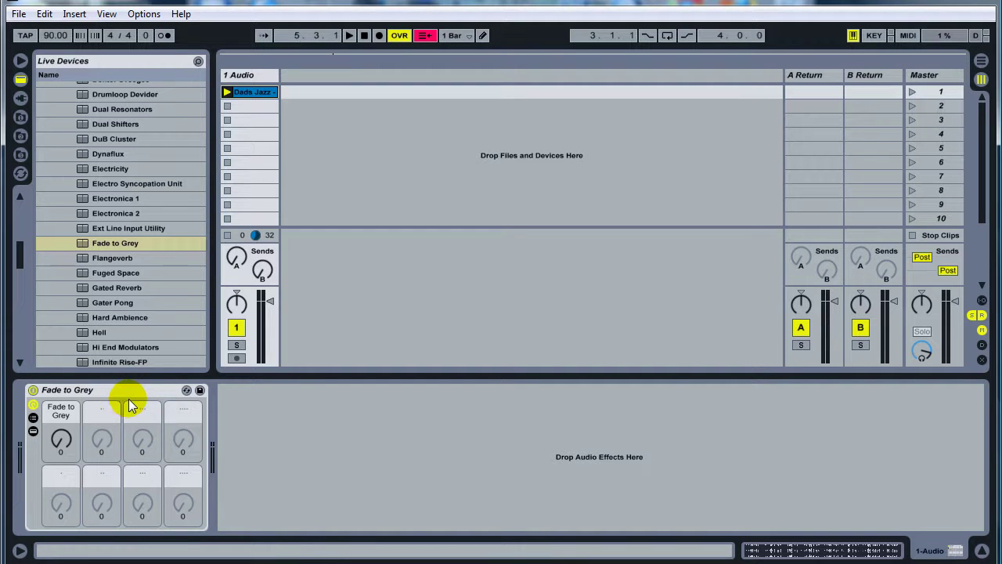
left_click(127, 396)
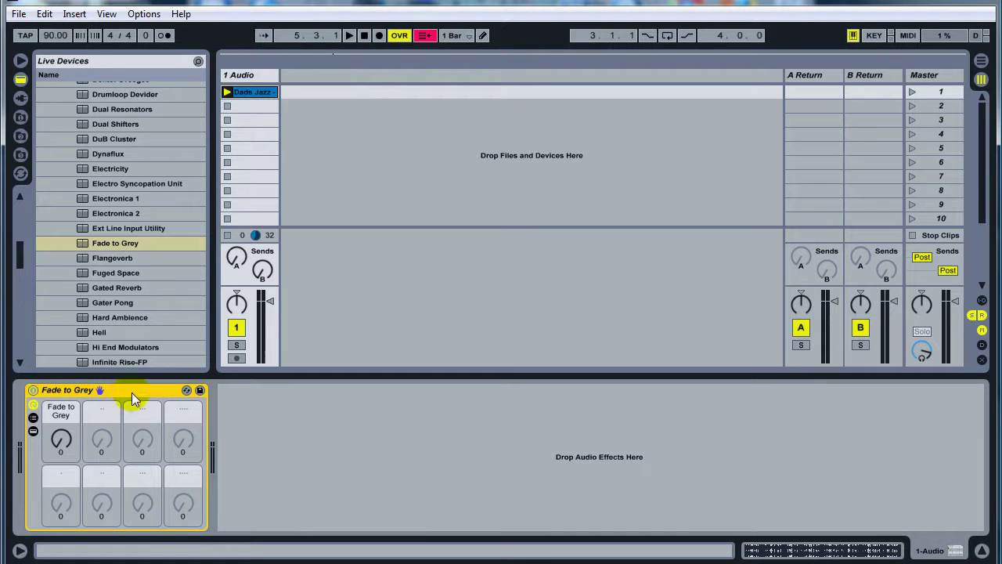
- Delete Fade to Grey and add an empty Audio Effect Rack, expanded to show its macros
key("Delete")
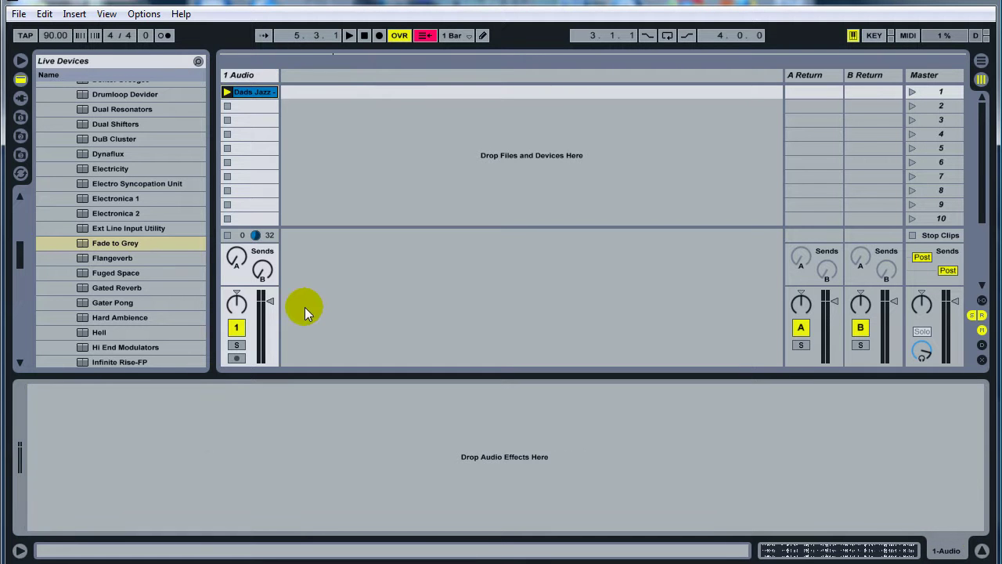
scroll(125, 220, "up", 10)
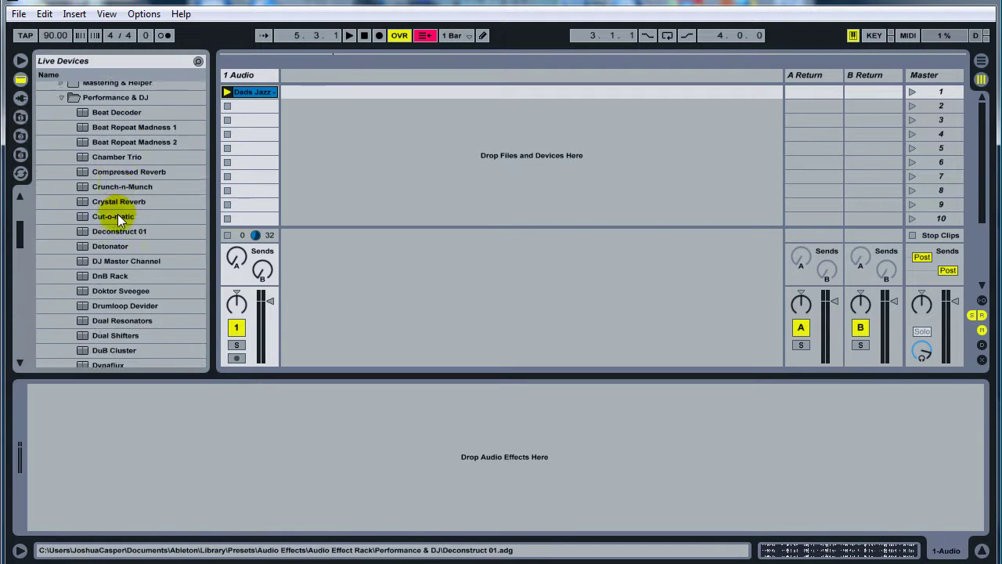
scroll(118, 220, "down", 2)
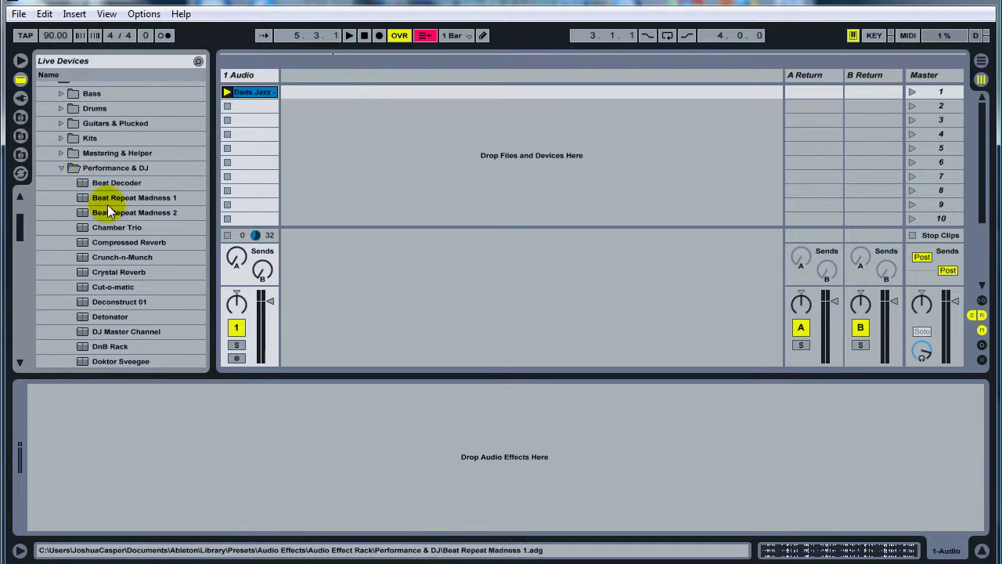
left_click(63, 169)
scroll(104, 169, "up", 4)
left_click(71, 175)
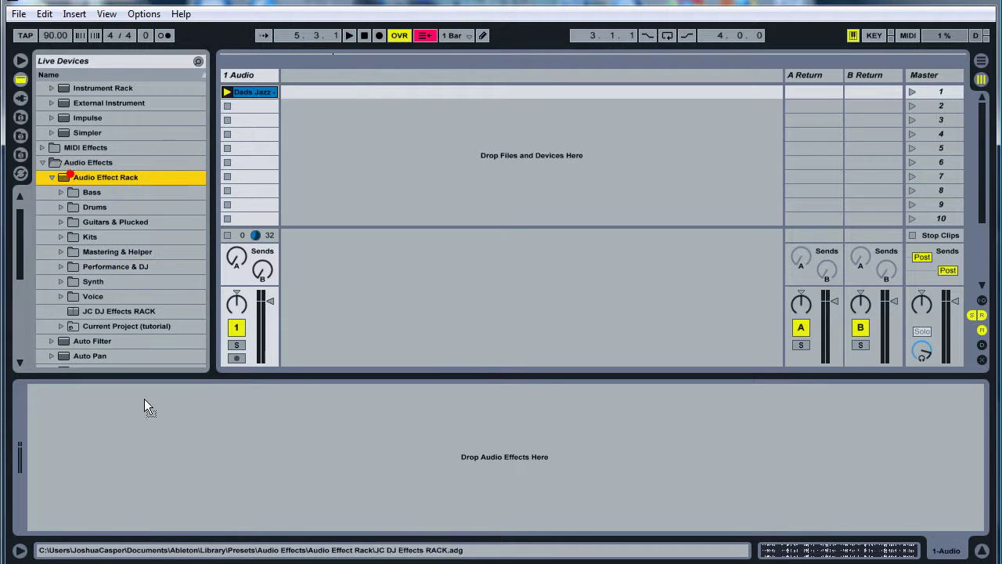
left_click_drag(106, 451, 105, 451)
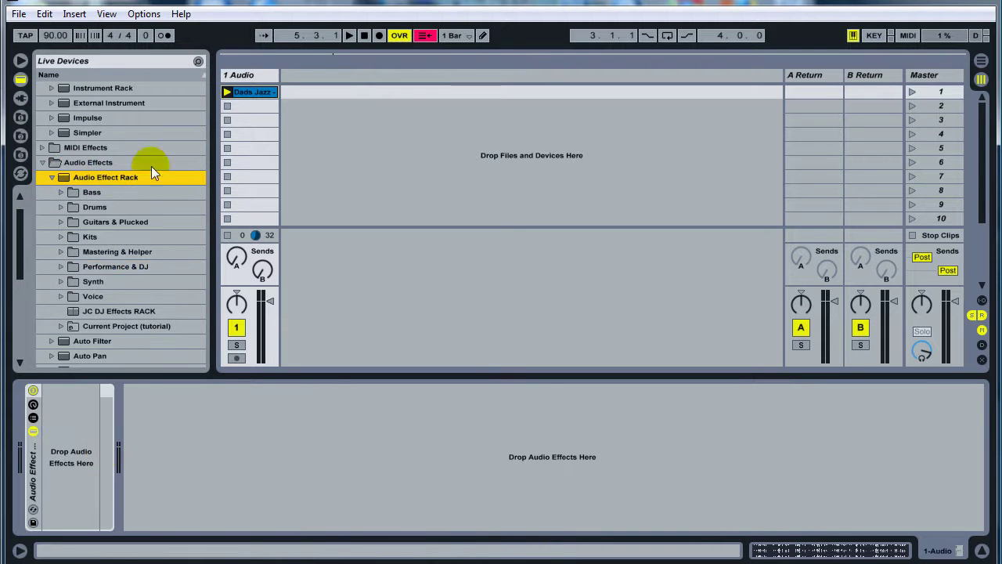
left_click(31, 404)
- Drop EQ Three and then Ping Pong Delay into the rack
scroll(59, 248, "down", 5)
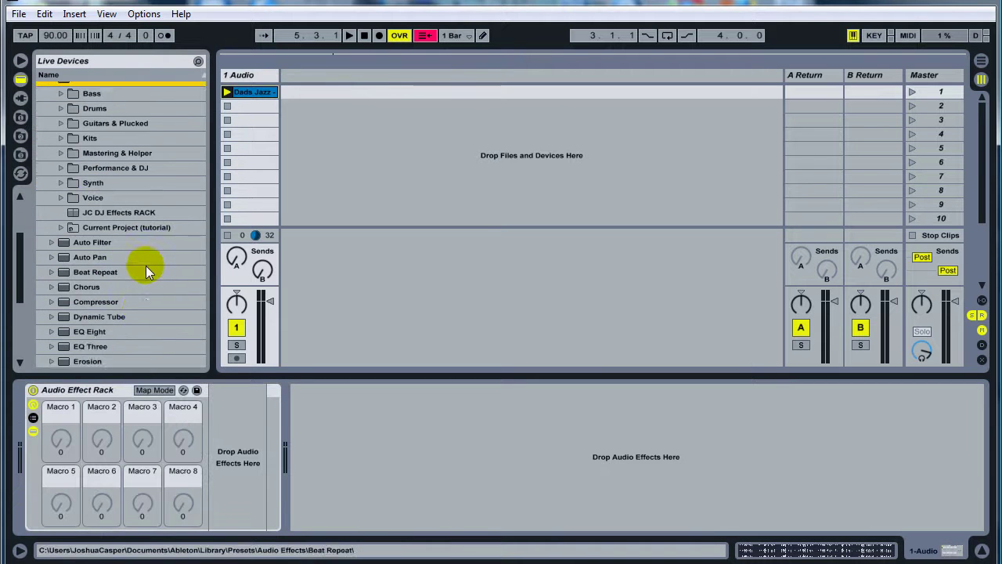
scroll(104, 304, "down", 2)
left_click(70, 262)
left_click_drag(70, 261, 245, 444)
scroll(109, 294, "down", 5)
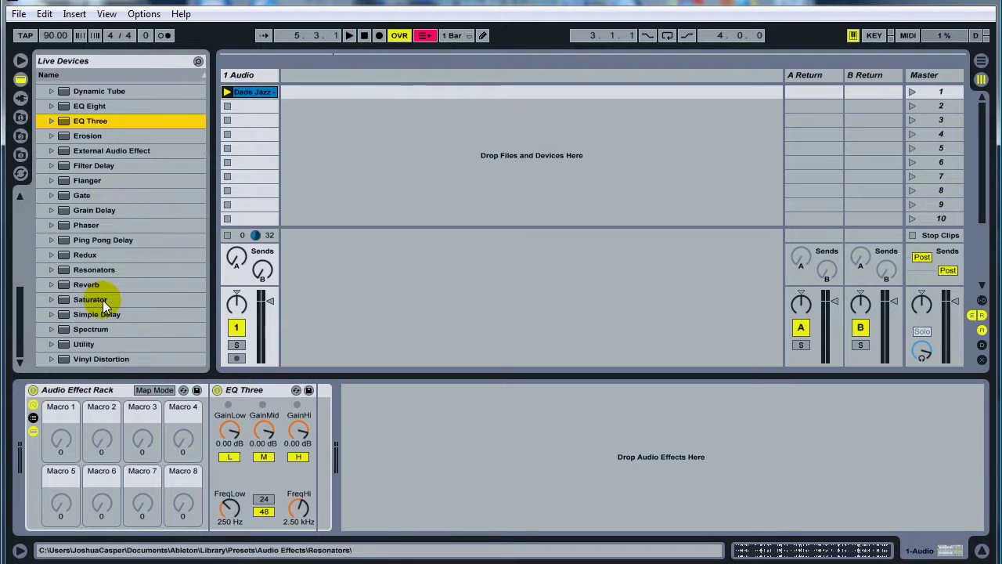
left_click_drag(72, 241, 309, 431)
- Turn off EQ Three's high and low bands and switch on Map Mode
left_click(298, 457)
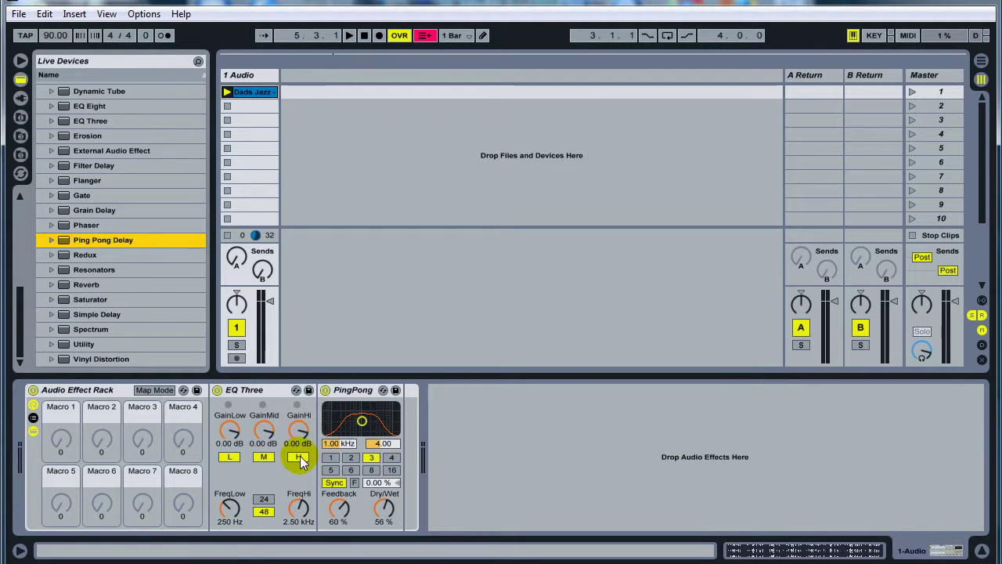
left_click(232, 460)
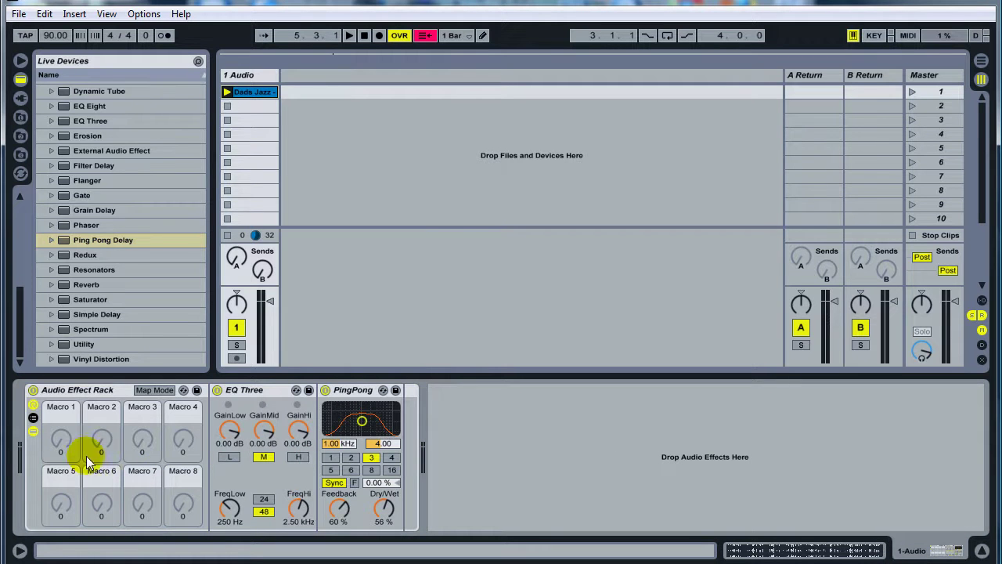
left_click(155, 389)
- Map EQ Three GainMid, FreqLo, FreqHi, then PingPong Feedback and Dry/Wet, each to Macro 1
left_click(268, 431)
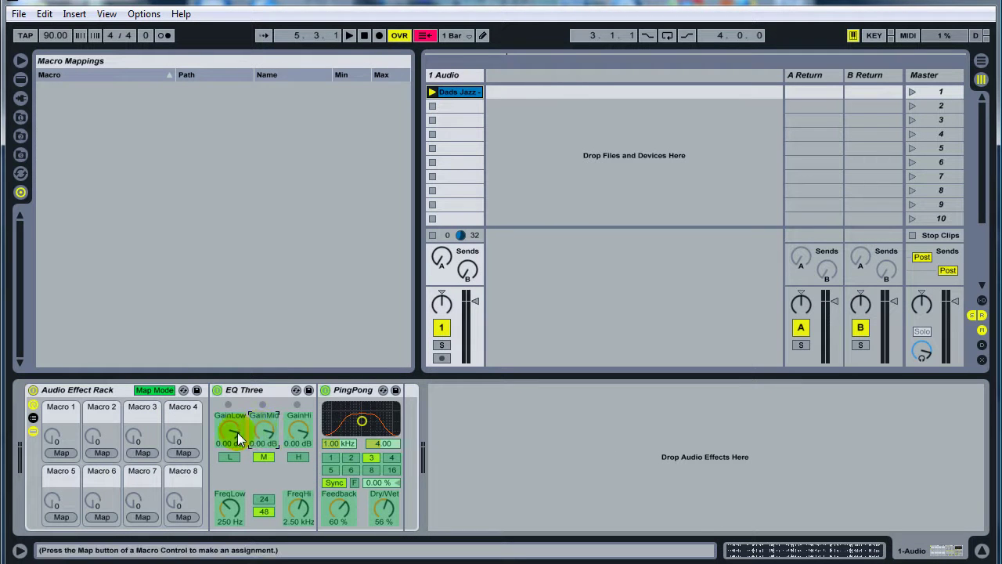
left_click(61, 452)
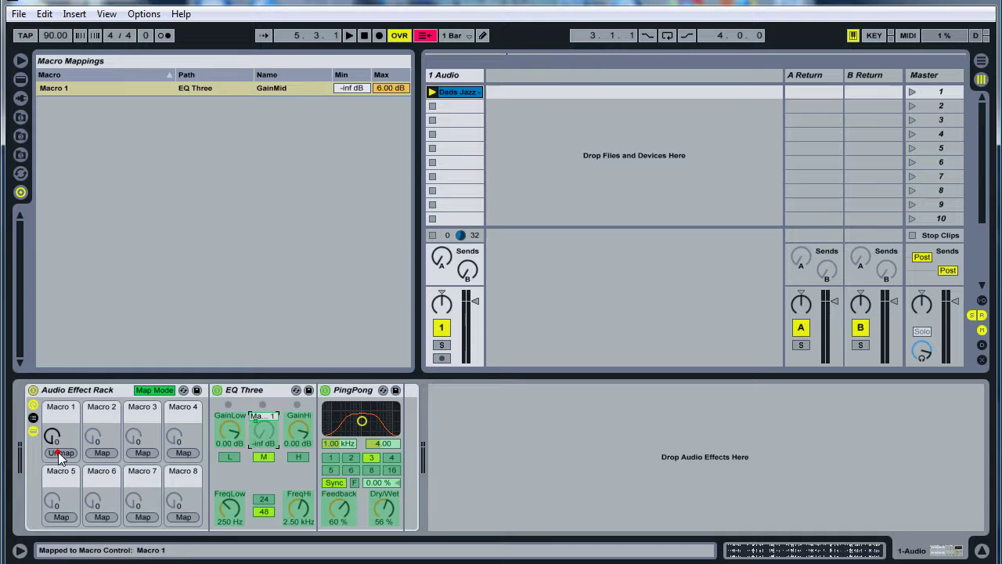
left_click(229, 507)
left_click(62, 452)
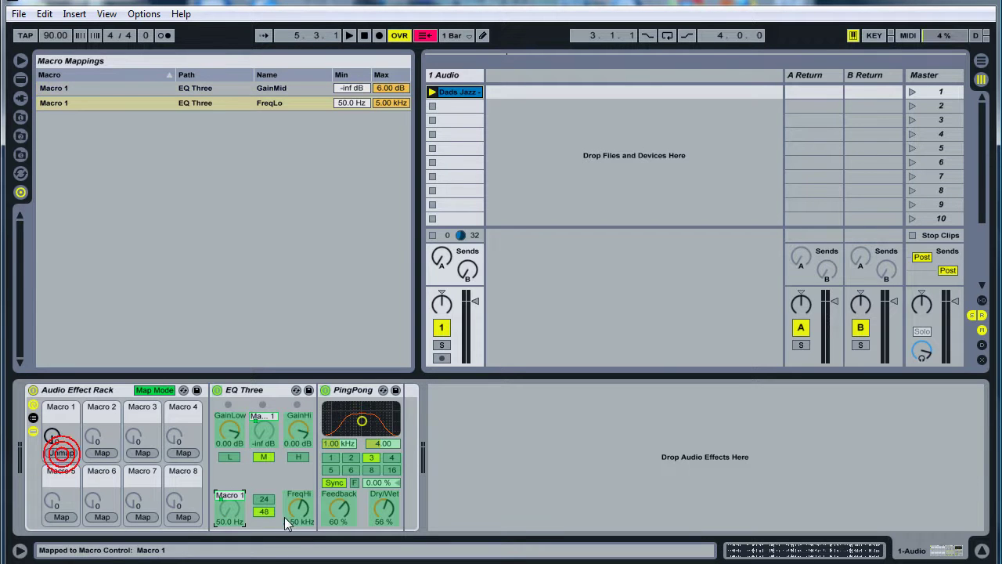
left_click(298, 507)
left_click(61, 453)
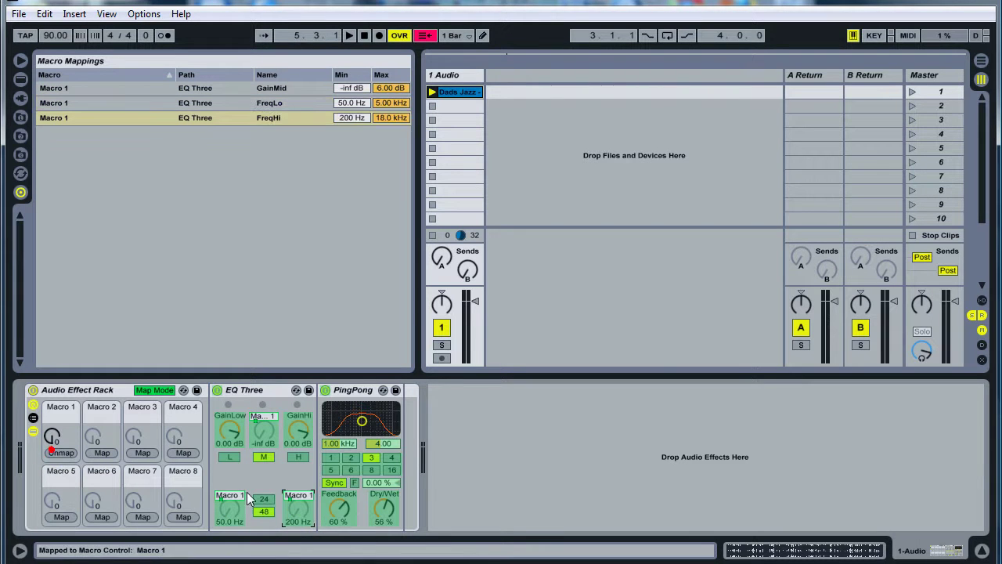
left_click(336, 508)
left_click(61, 452)
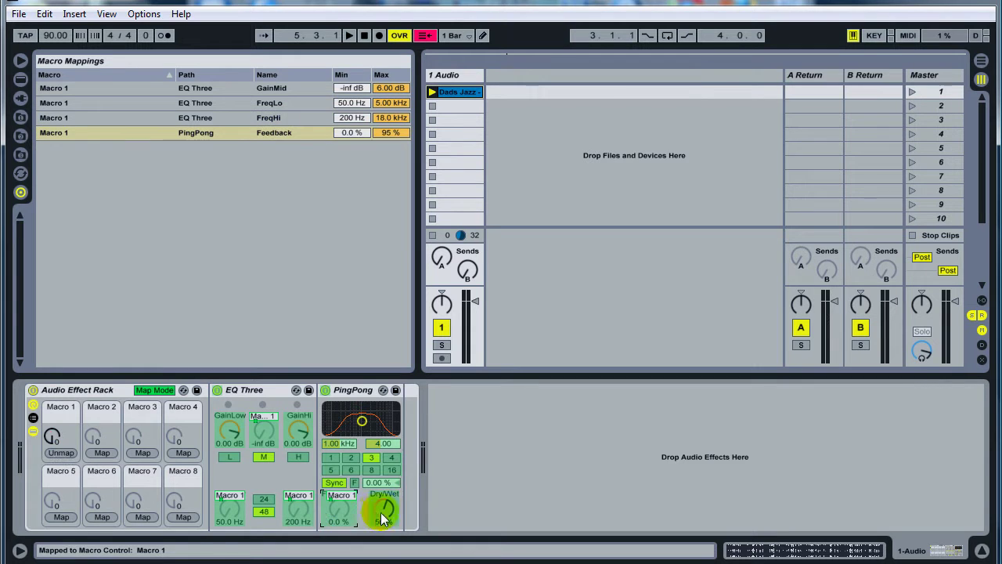
left_click(382, 511)
left_click(61, 453)
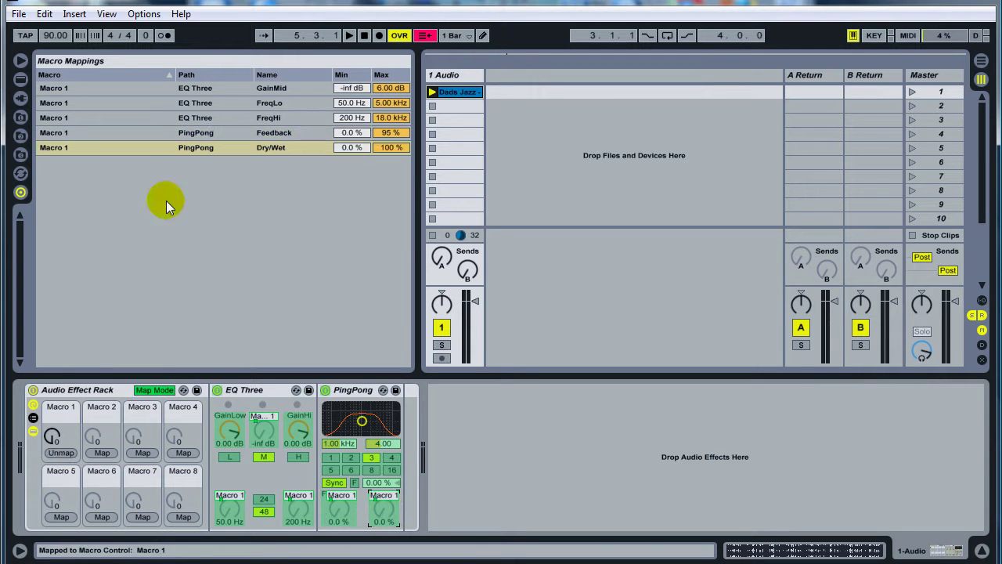
- Set the GainMid mapping range from 0 dB down to about -6.19 dB
left_click(360, 88)
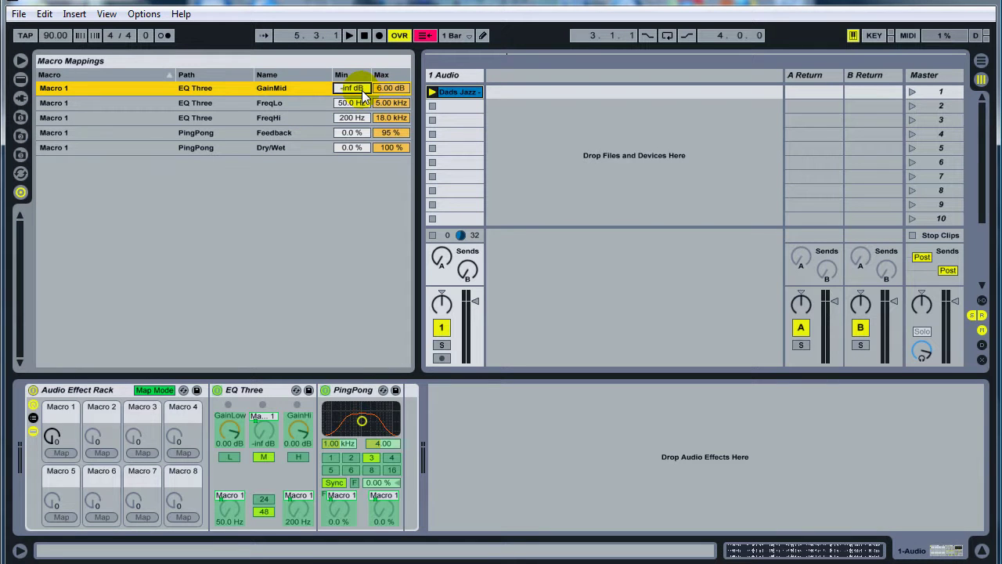
type("0")
key("Return")
left_click(389, 88)
left_click_drag(389, 89, 389, 106)
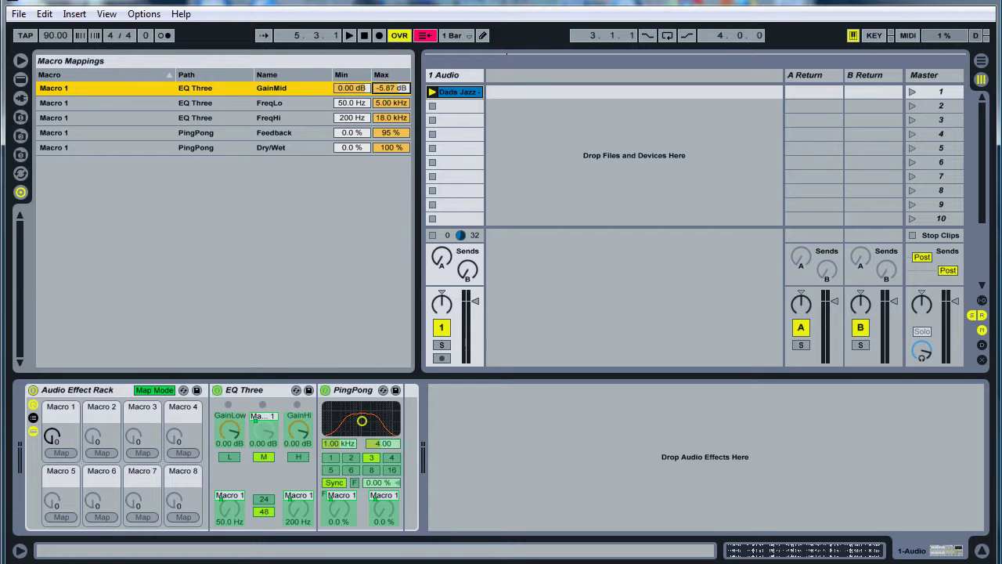
- Lower FreqLo and FreqHi maxima to 2.03 and 2.18 kHz, set Dry/Wet max, and exit Map Mode
left_click(358, 104)
left_click(391, 103)
left_click_drag(393, 104, 393, 112)
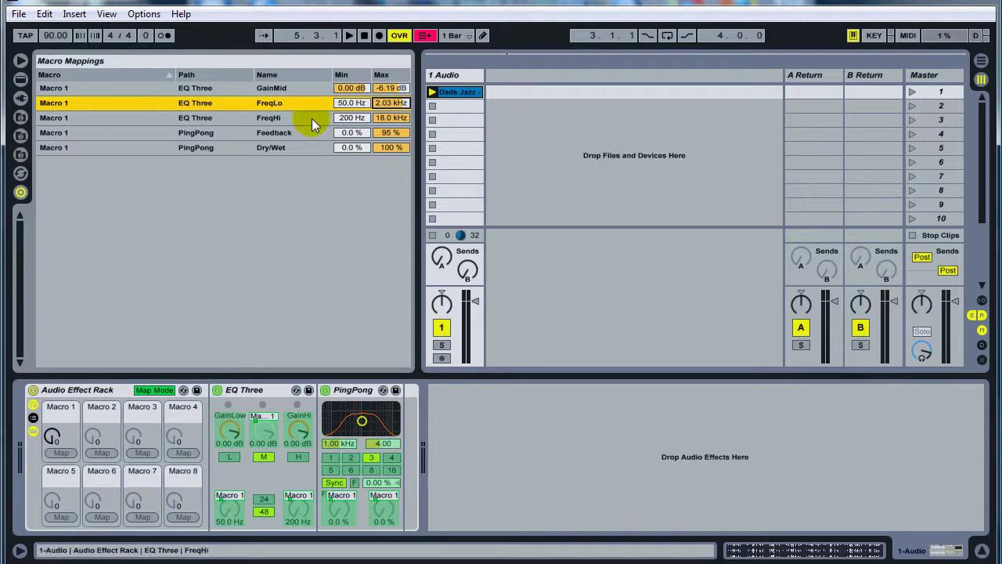
left_click(345, 118)
left_click_drag(343, 117, 342, 71)
left_click(343, 117)
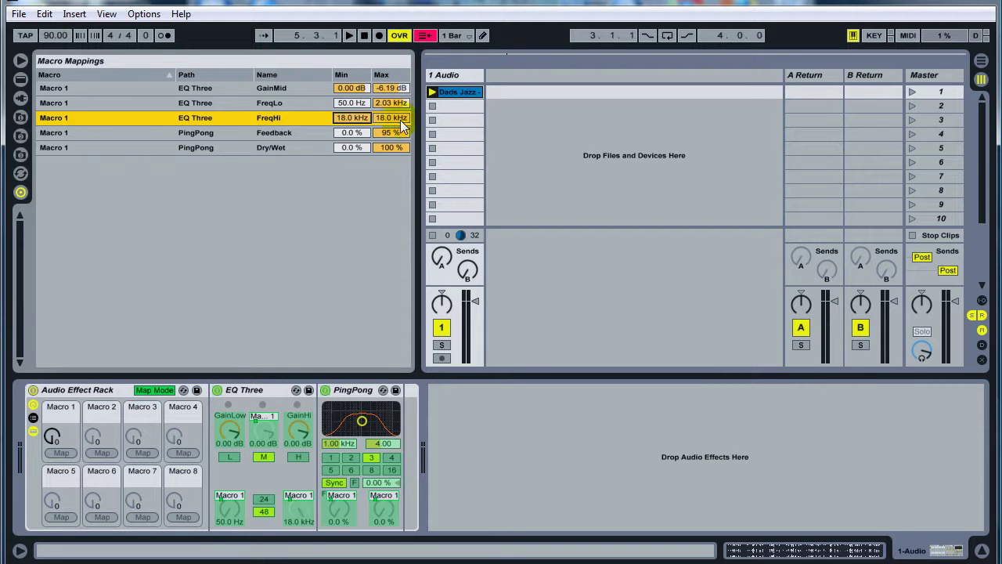
left_click_drag(401, 120, 400, 150)
left_click(391, 148)
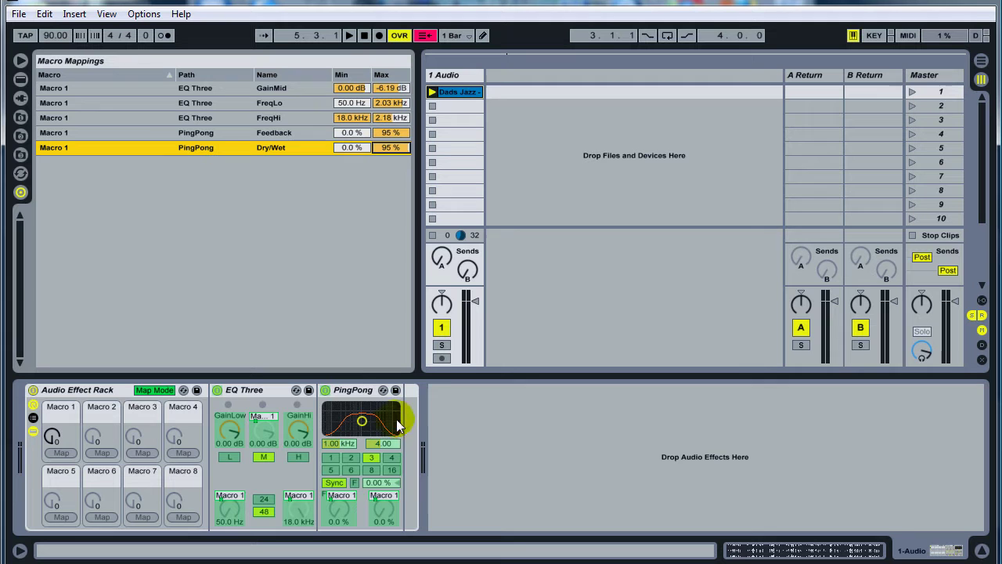
left_click(154, 389)
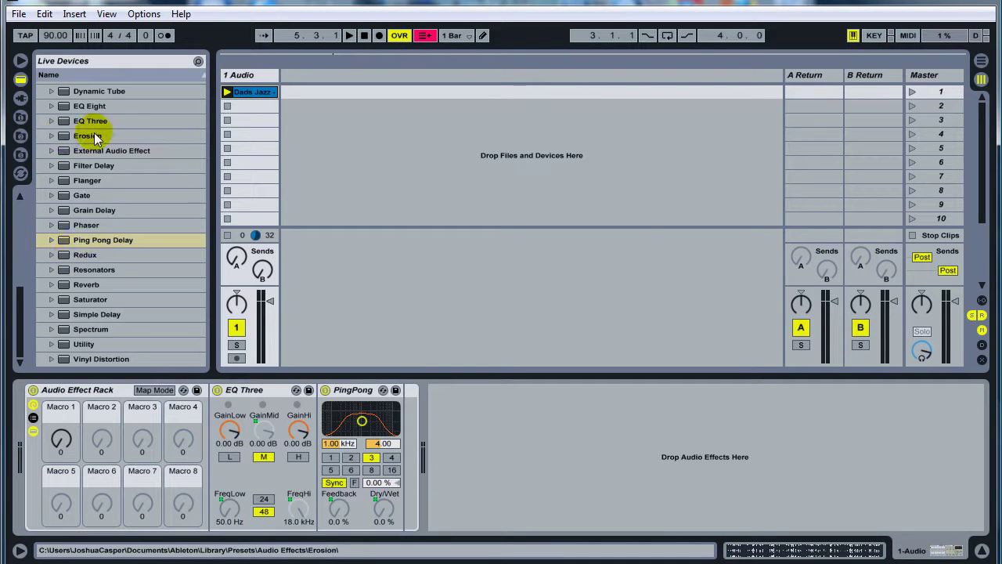
- Add the Classic Master Limiter plug-in after PingPong and close its plug-in window
scroll(94, 132, "up", 1)
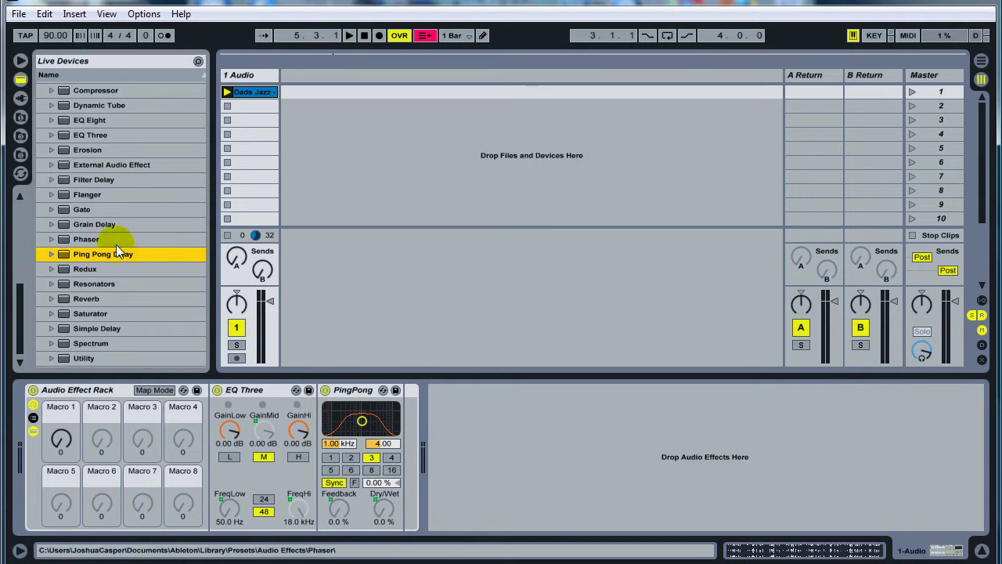
scroll(59, 148, "up", 4)
left_click(21, 98)
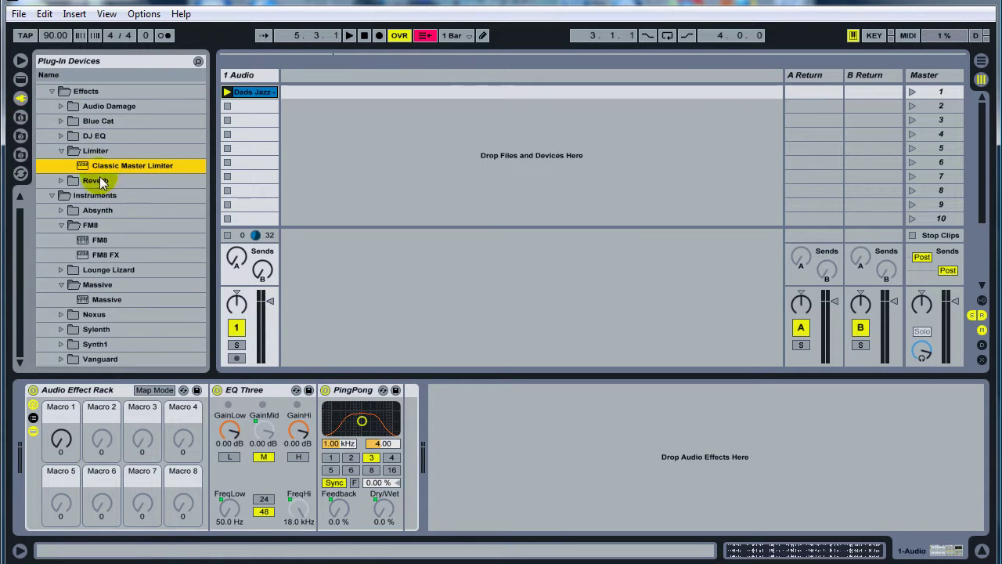
left_click_drag(100, 166, 401, 412)
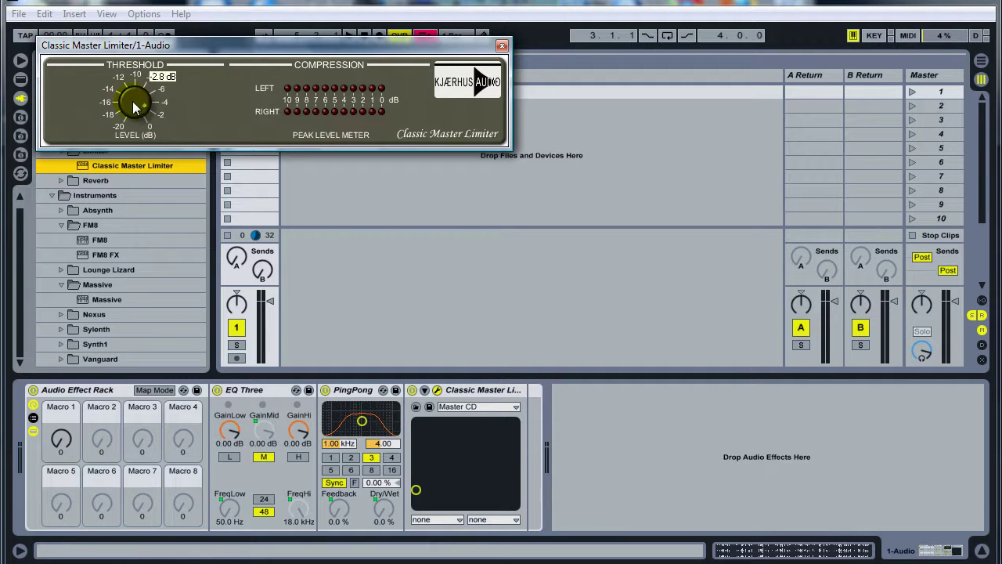
left_click(502, 45)
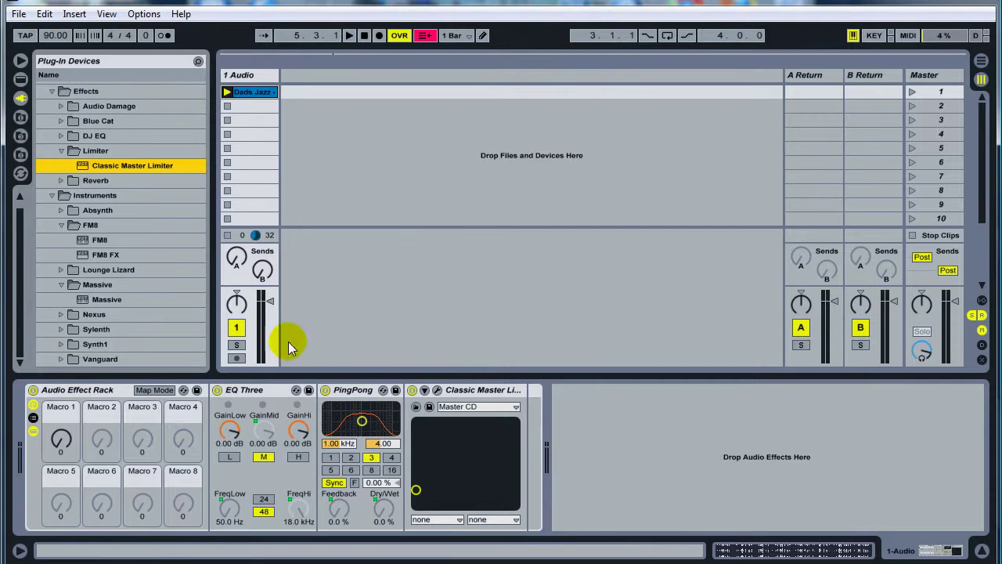
- Play the Dads Jazz clip while turning Macro 1 up, then reset it to 0 and stop
left_click(227, 91)
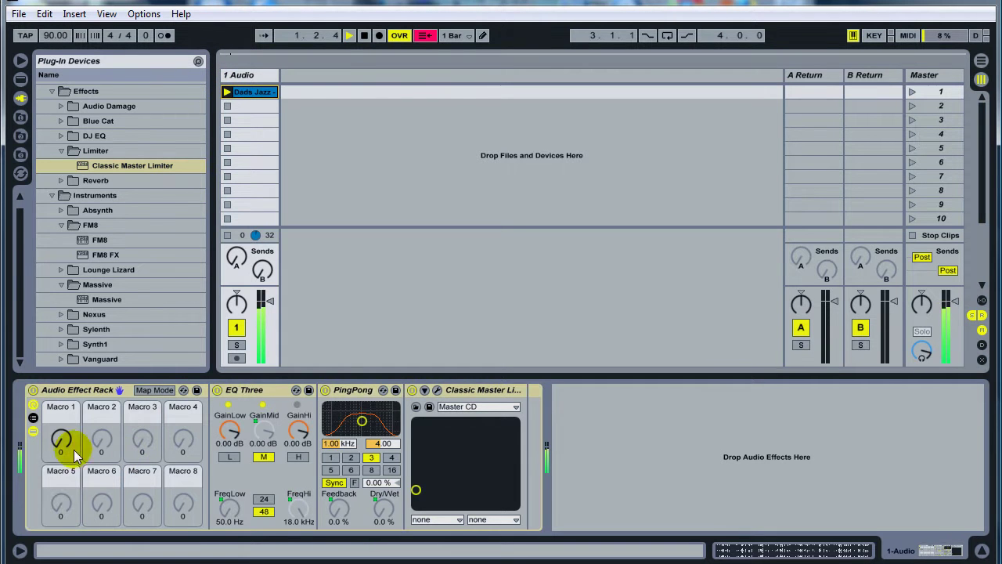
left_click_drag(67, 446, 66, 379)
key("Delete")
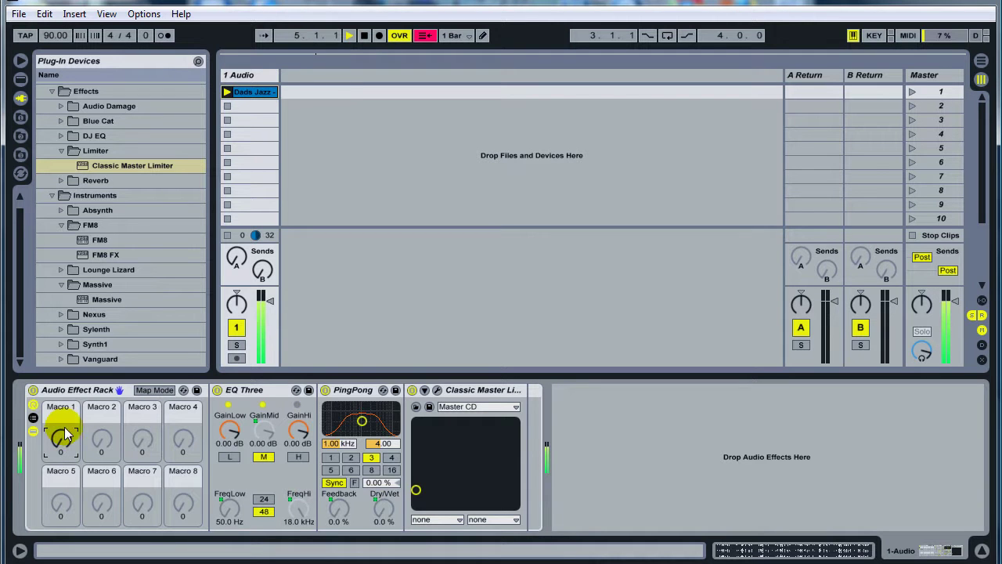
left_click(367, 35)
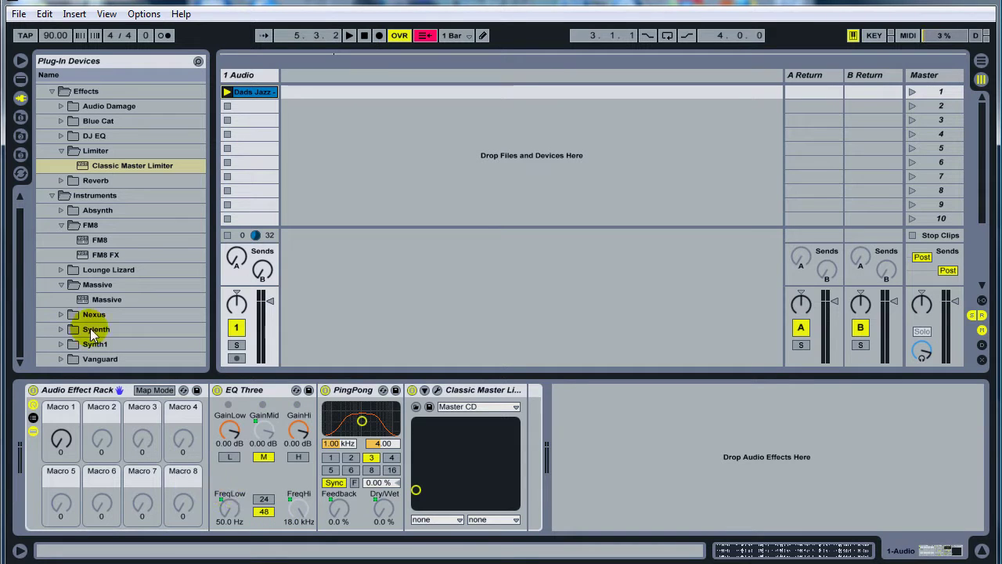
- Change PingPong's delay time from 3 to 6 sixteenths and select the rack
left_click(378, 459)
left_click(350, 469)
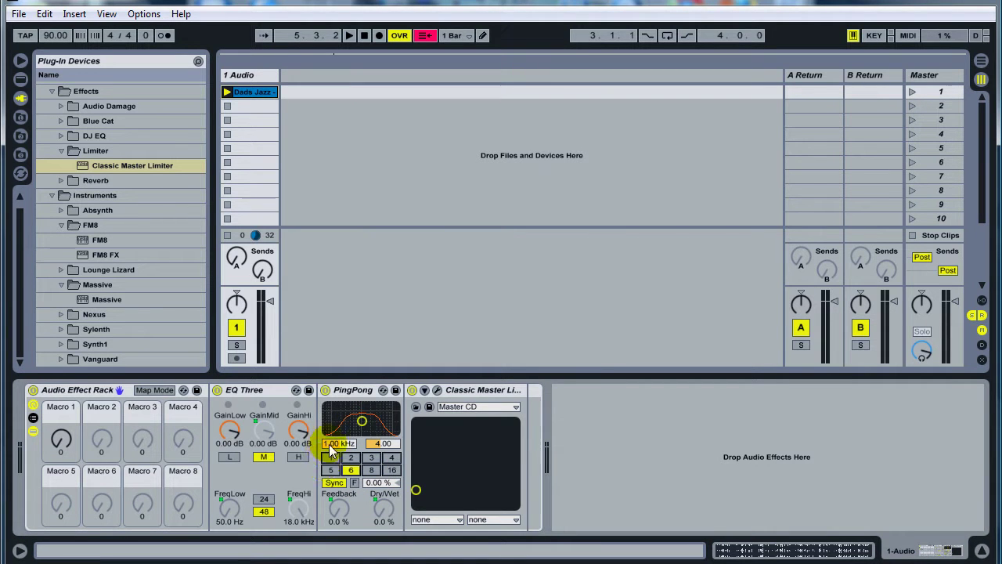
left_click(82, 391)
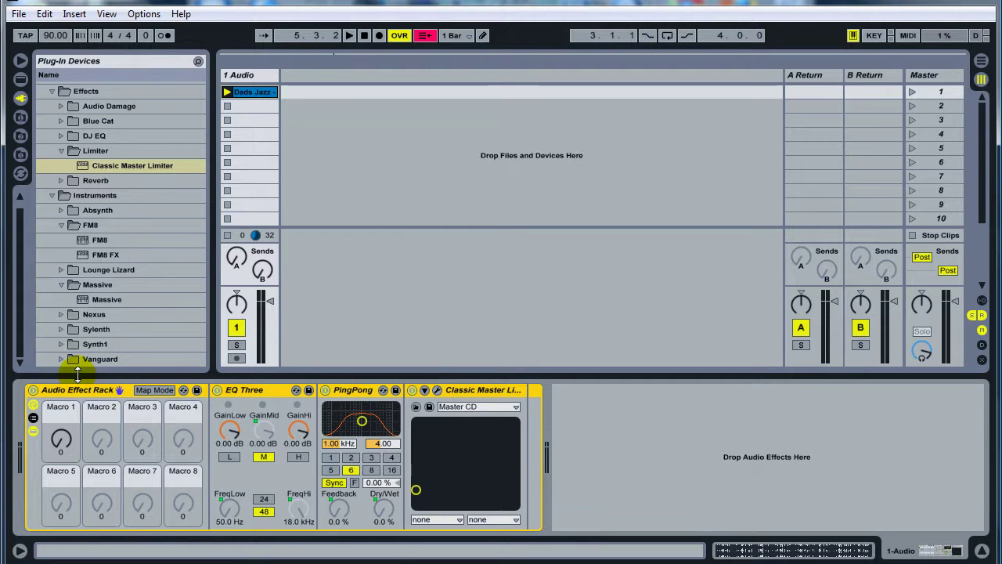
- Delete the old device chain and add a fresh Audio Effect Rack with its macros shown
key("Delete")
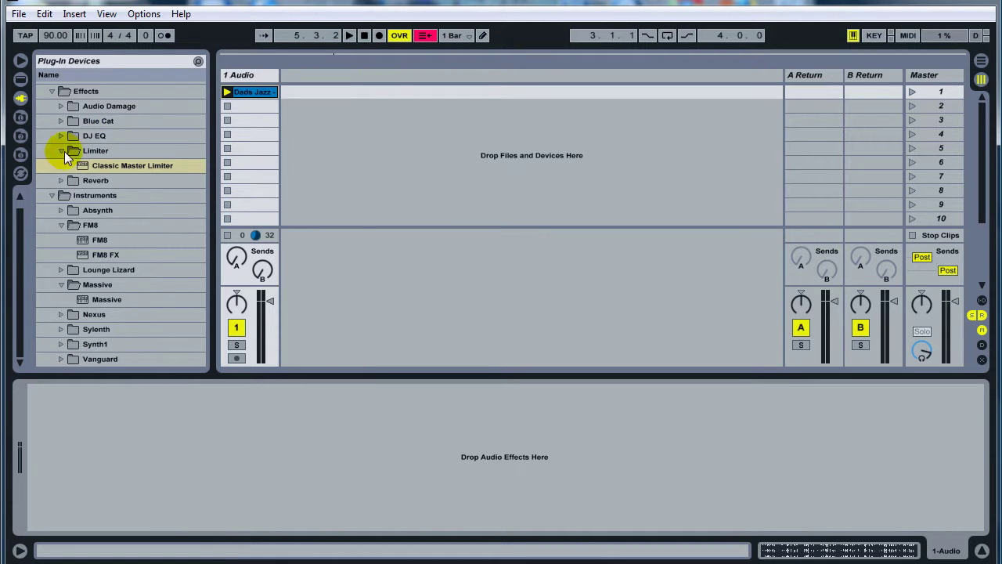
left_click(20, 79)
scroll(73, 241, "down", 2)
scroll(91, 260, "up", 2)
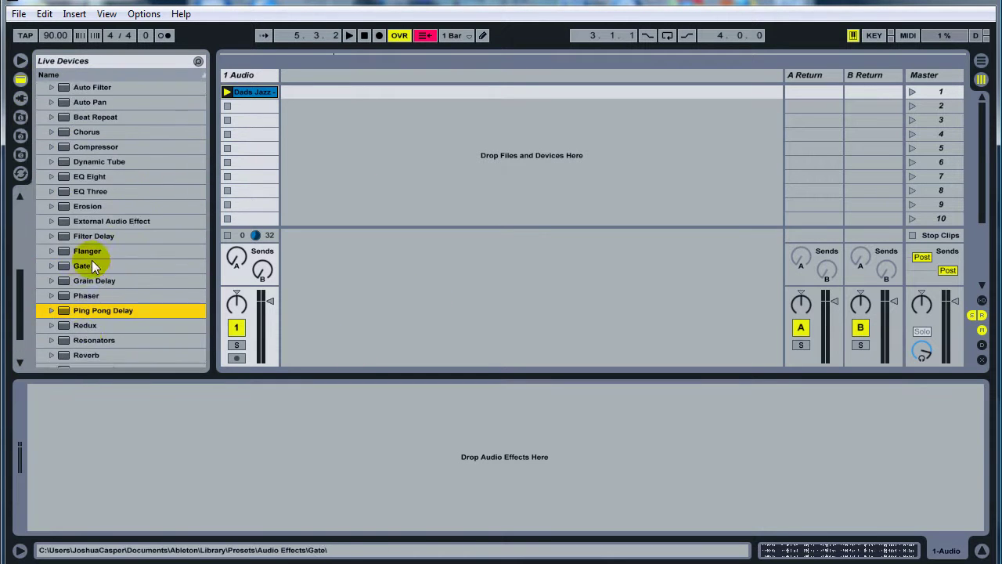
scroll(92, 260, "up", 10)
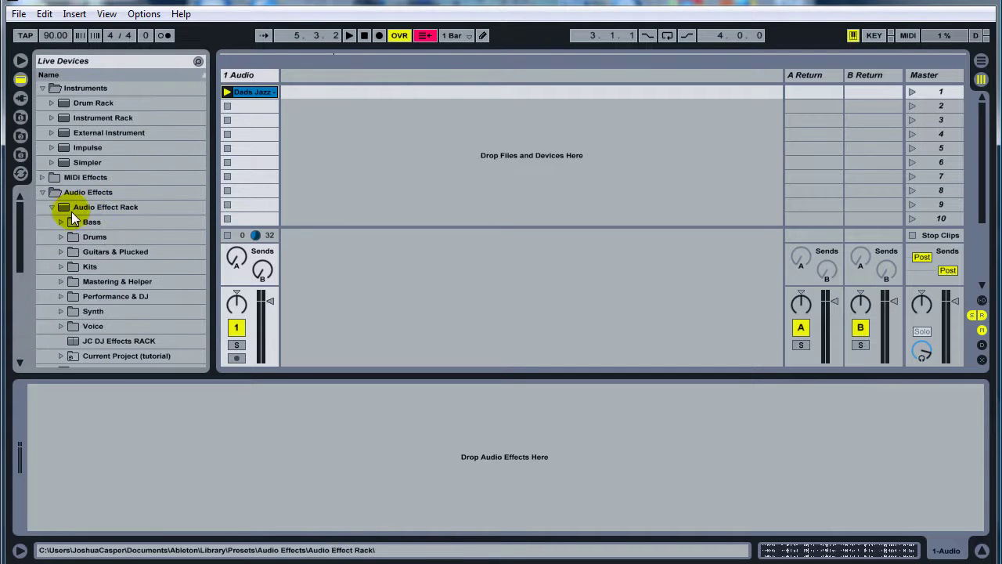
left_click_drag(71, 212, 122, 472)
left_click(34, 403)
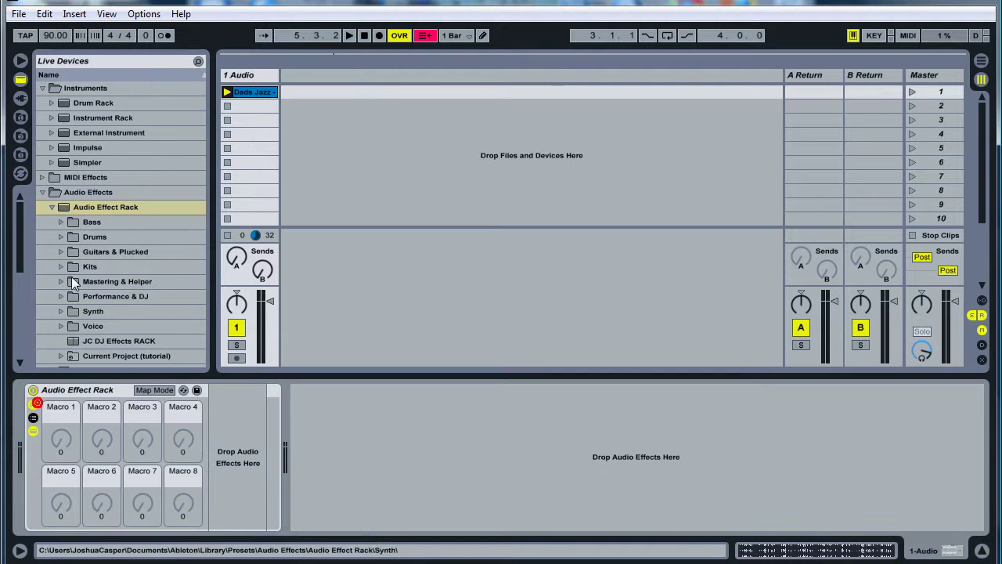
- Put Auto Filter into the rack, followed by Ping Pong Delay
scroll(94, 269, "down", 5)
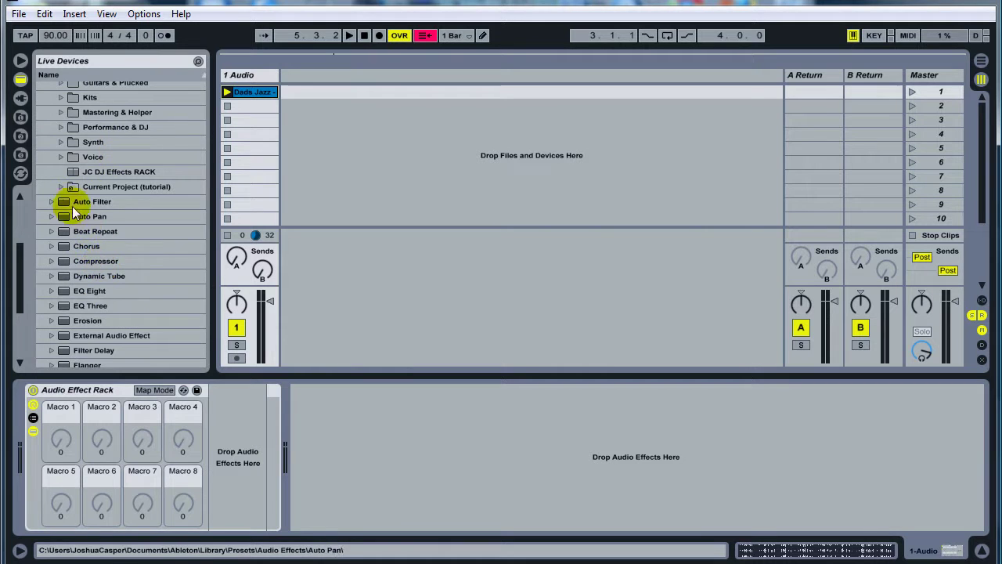
left_click_drag(61, 198, 220, 433)
scroll(87, 247, "down", 1)
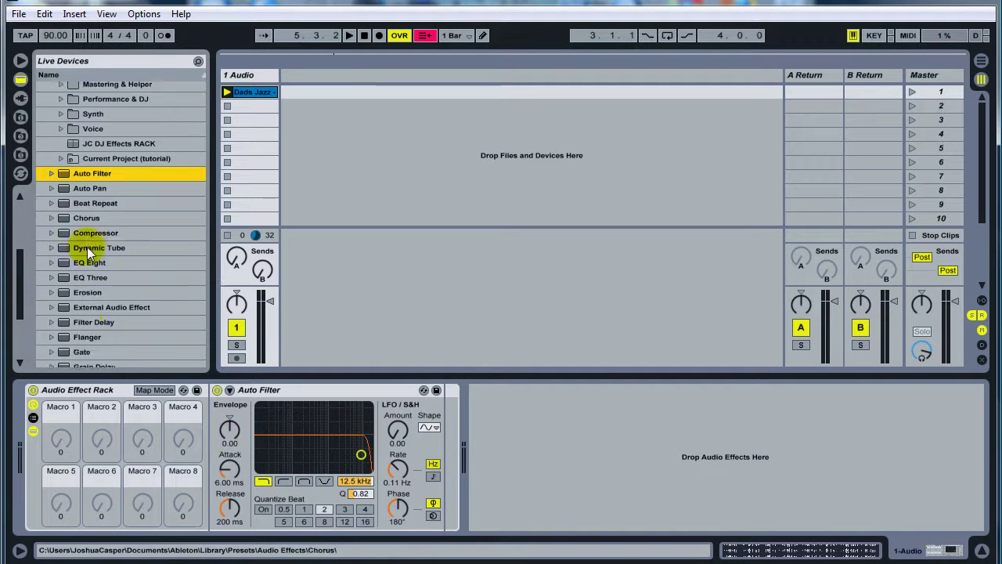
scroll(87, 246, "down", 5)
left_click(83, 256)
left_click(74, 238)
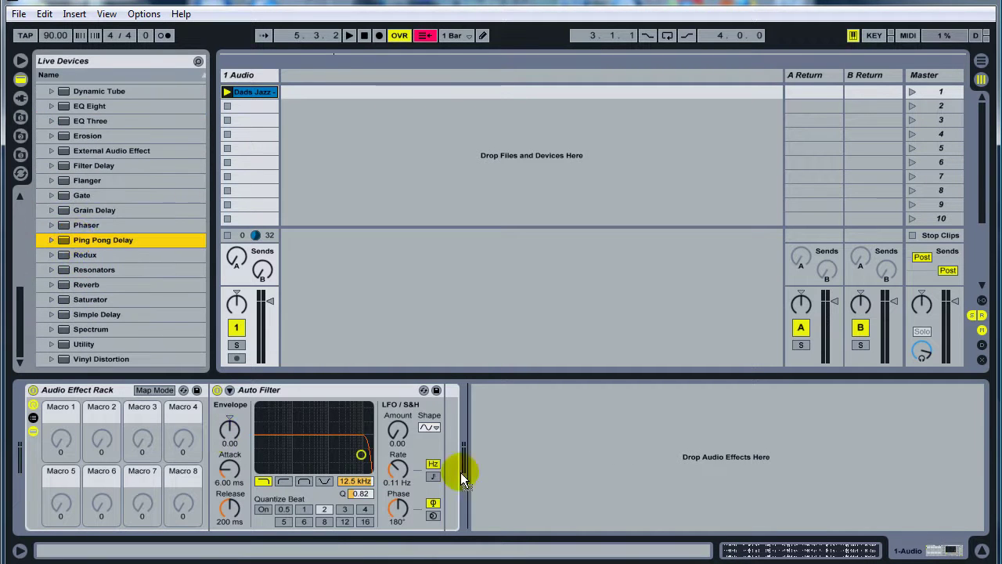
left_click_drag(462, 477, 441, 472)
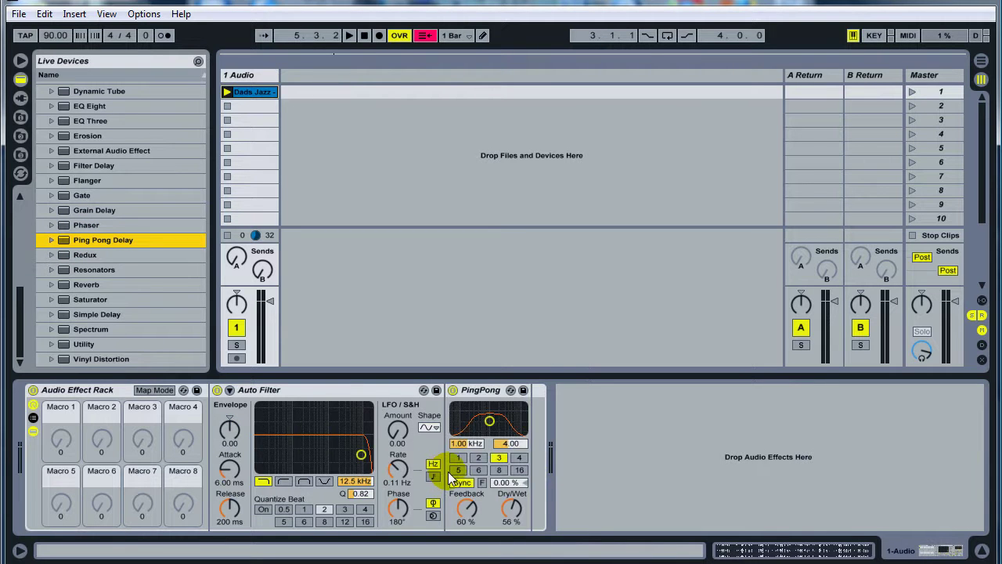
- Switch Auto Filter to high-pass and re-enter Map Mode
left_click(154, 390)
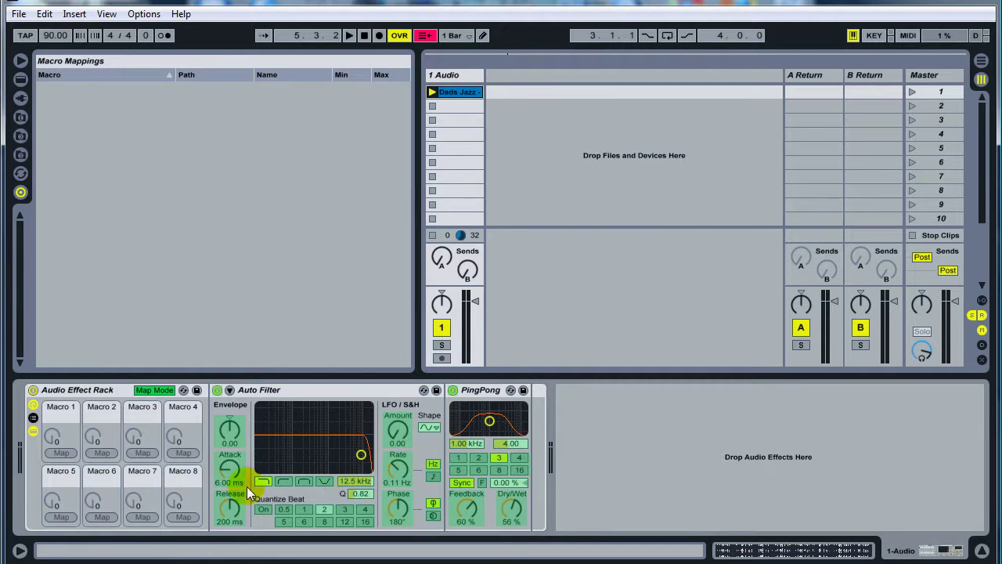
left_click(153, 390)
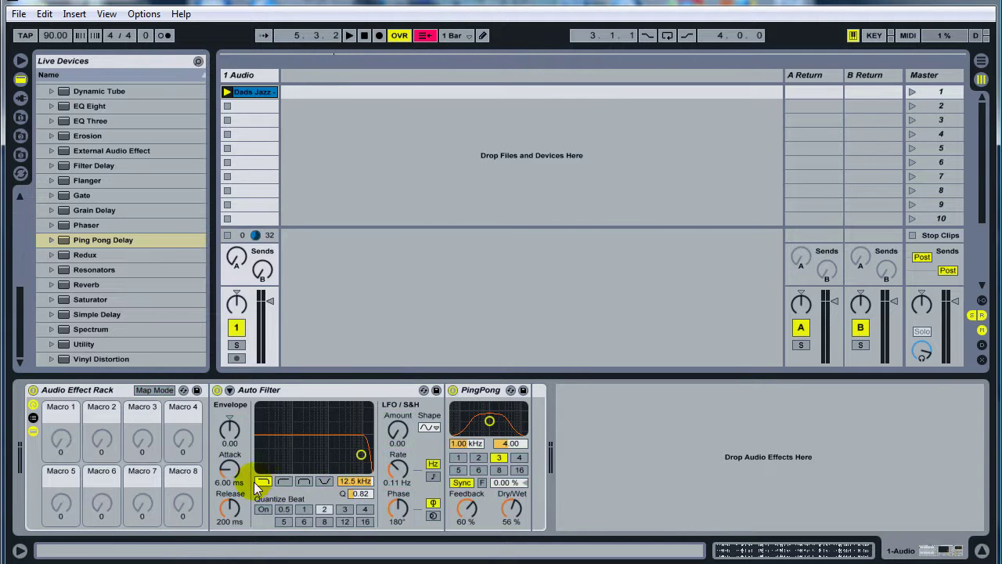
left_click(283, 482)
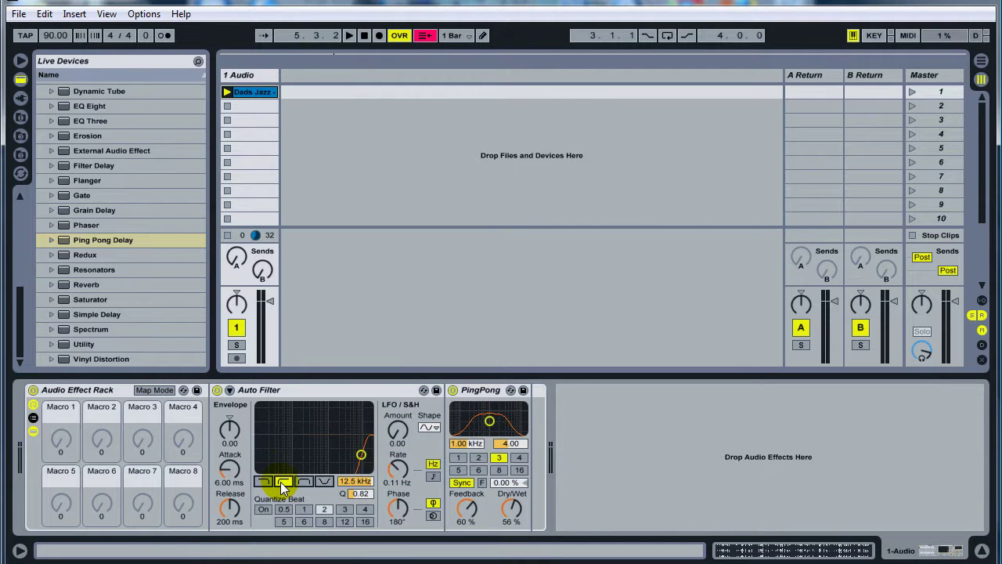
left_click(153, 390)
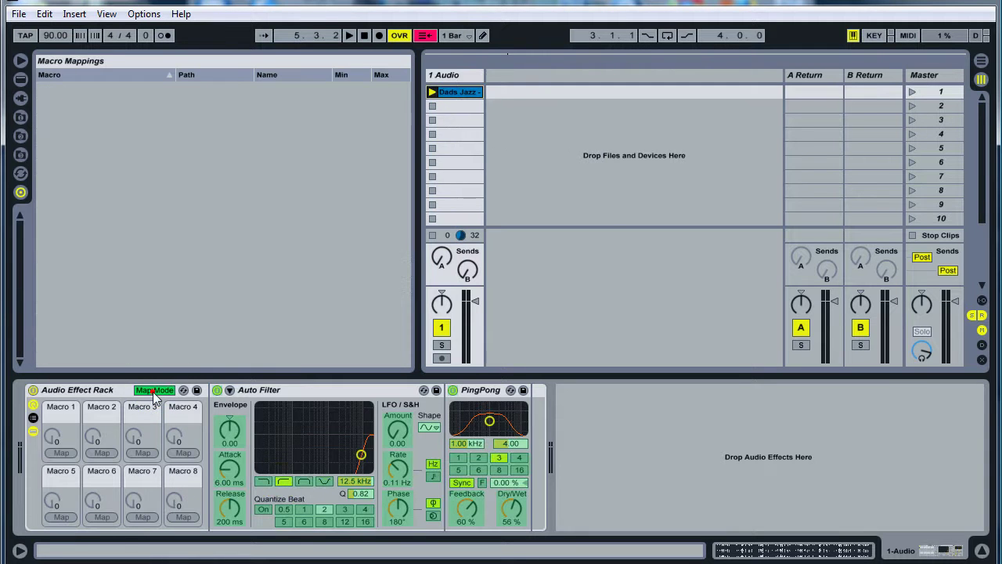
- Map Auto Filter Frequency, PingPong Feedback and Dry/Wet to Macro 1, with Dry/Wet max 96%
left_click(346, 479)
left_click(49, 451)
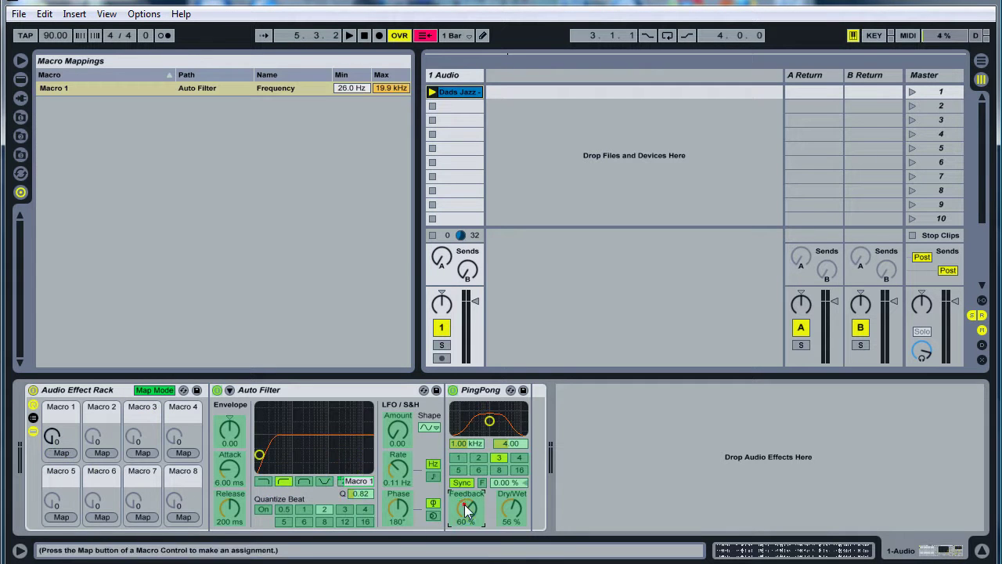
left_click(467, 507)
left_click(61, 453)
left_click(511, 507)
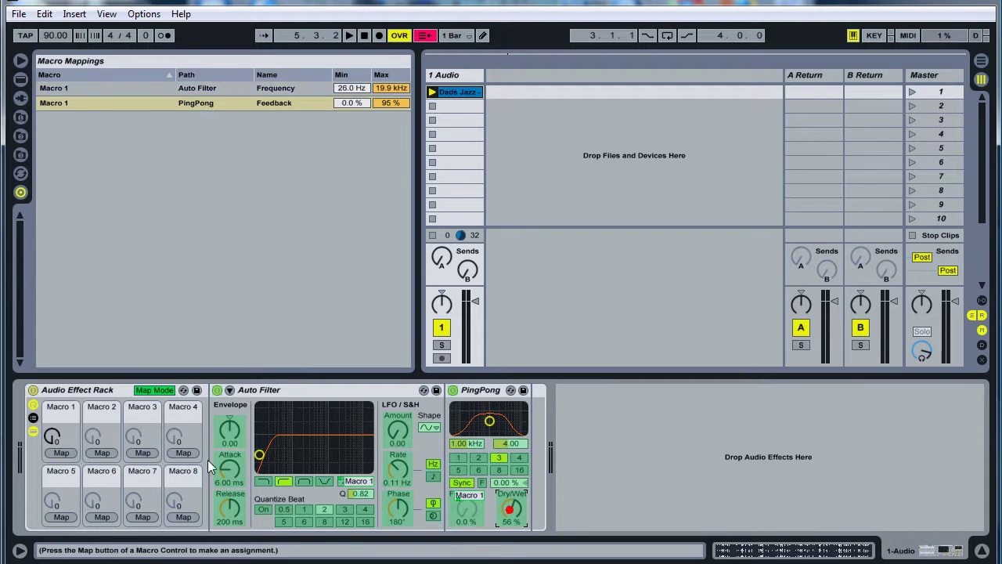
left_click(54, 453)
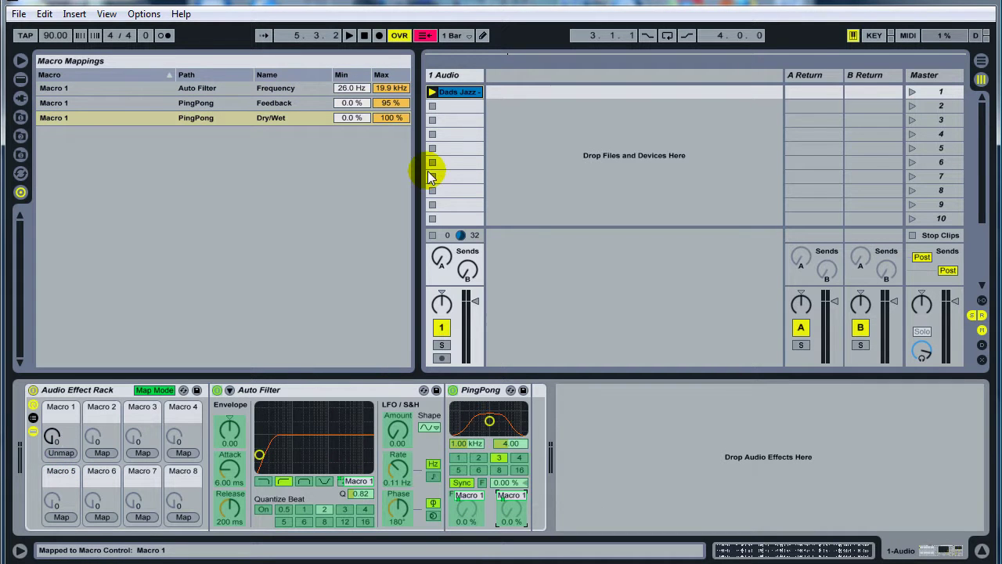
left_click(386, 118)
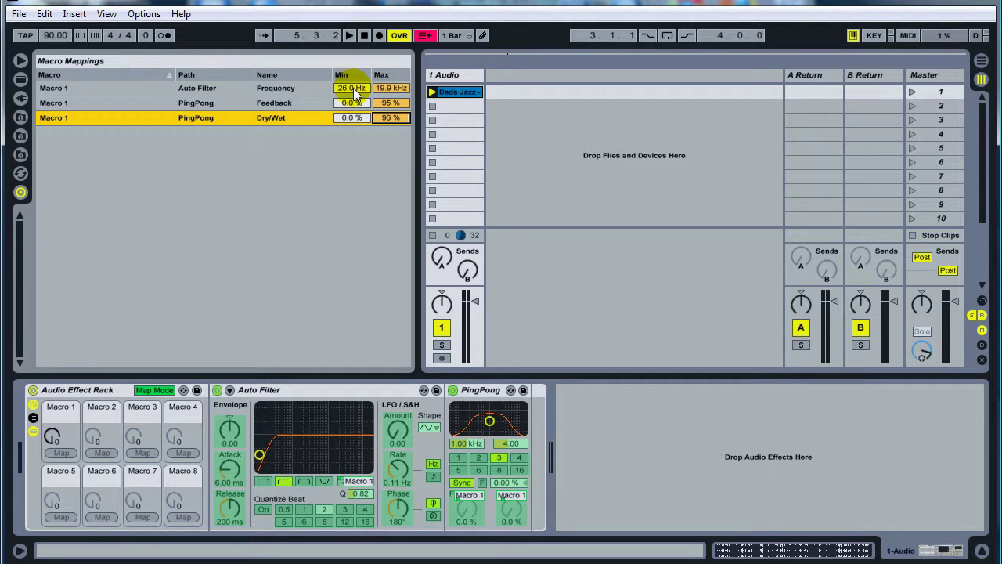
left_click(154, 390)
- Sweep Macro 1 up to 35 while Dads Jazz plays, then stop and select Macro 1
mouse_move(52, 436)
left_mouse_down()
mouse_move(52, 392)
mouse_move(52, 439)
left_mouse_up()
left_click(226, 92)
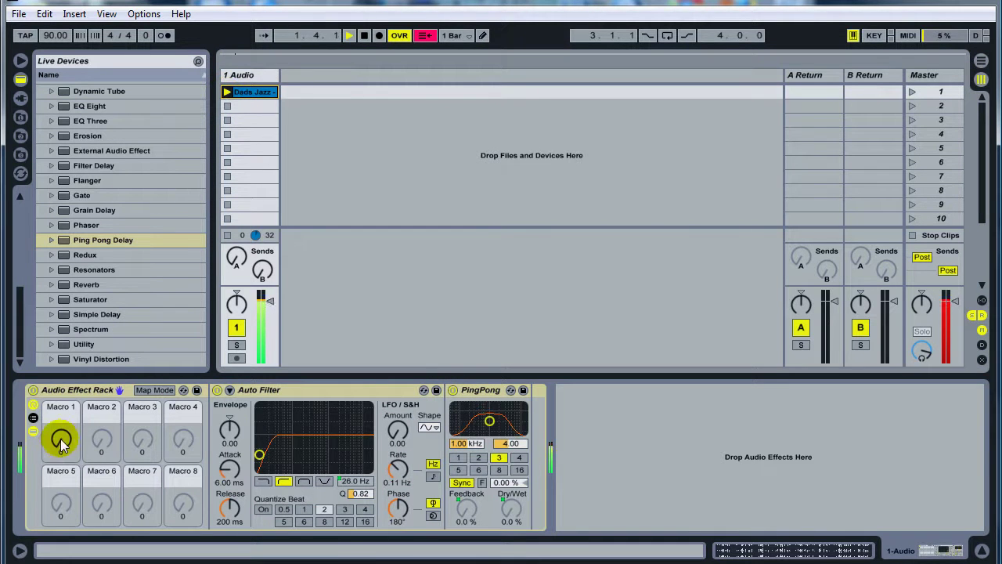
left_click_drag(60, 438, 66, 459)
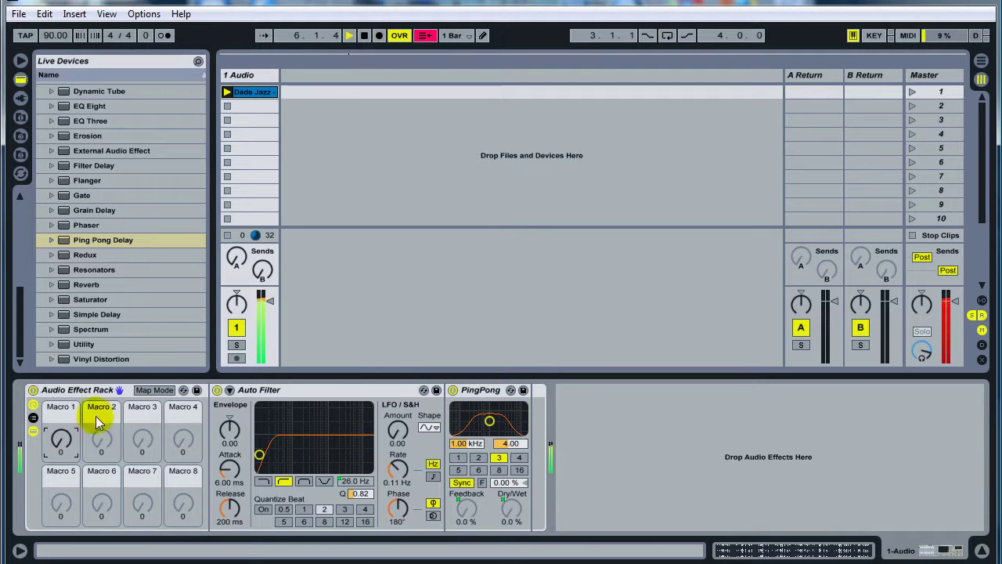
left_click(364, 35)
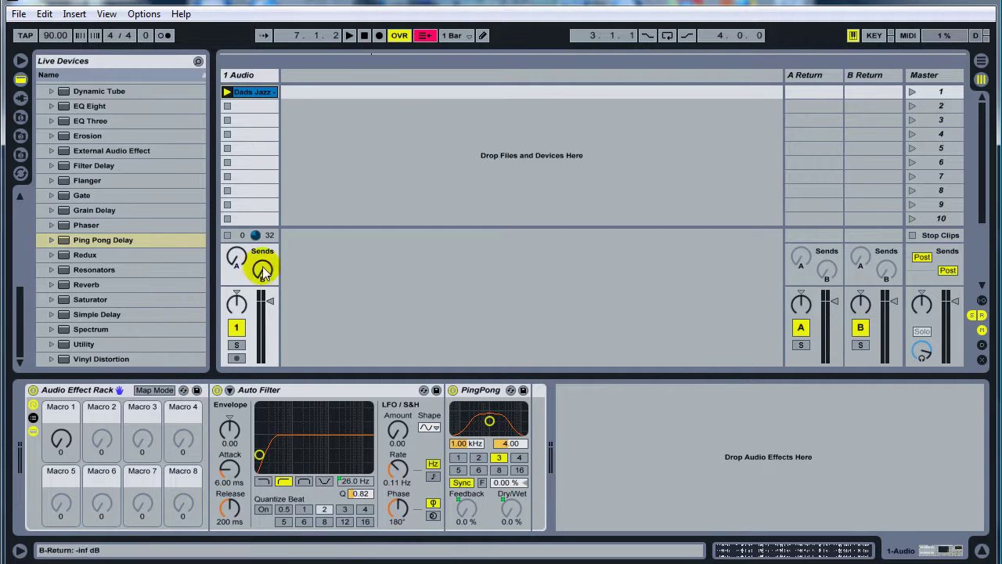
left_click(62, 414)
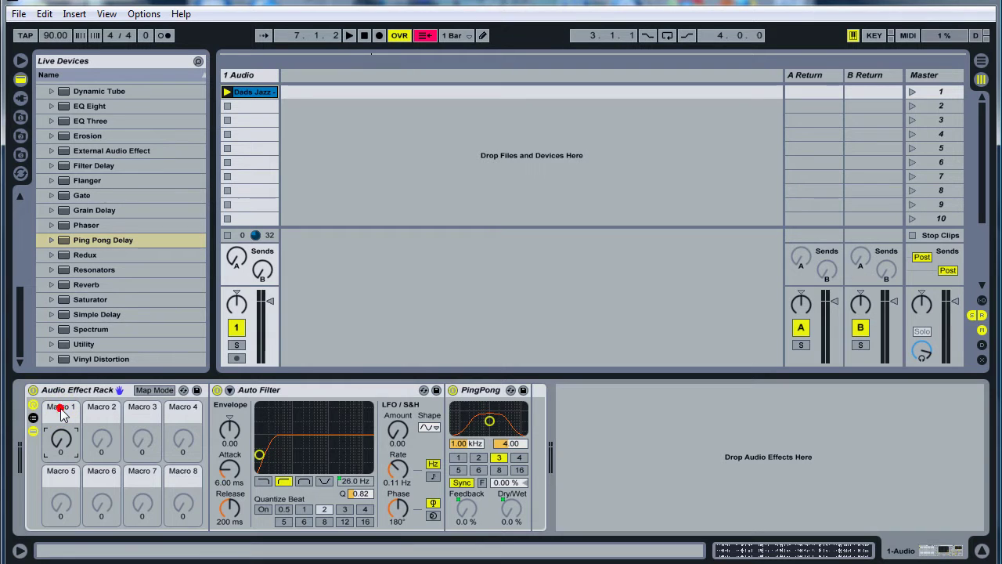